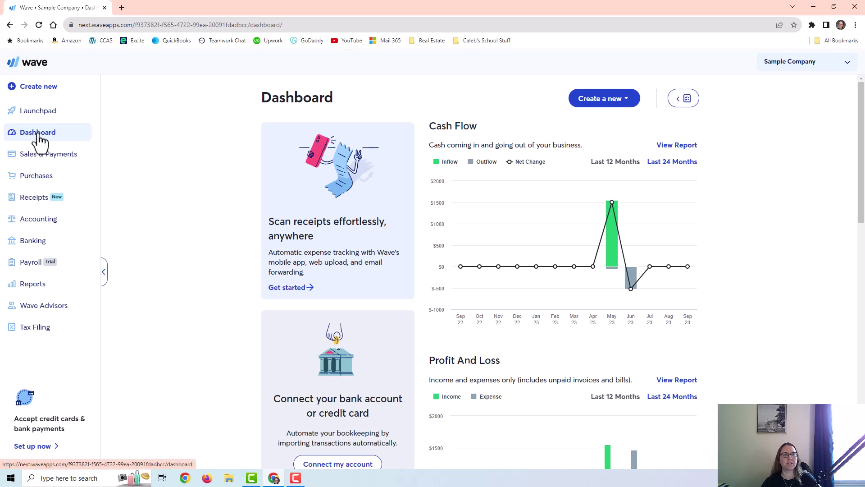
- Scroll through the Sample Company dashboard's cash flow, profit and loss, and payable summaries
scroll(234, 225, "down", 7)
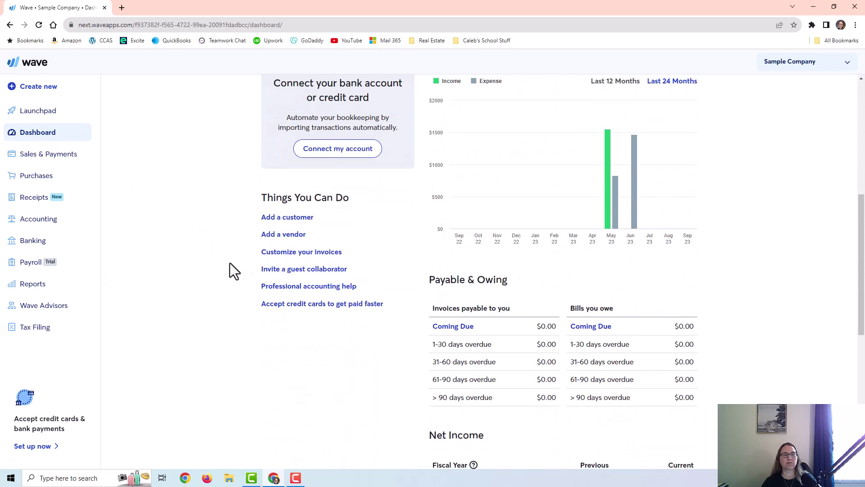
- Read through the invoice and estimate customization settings, returning to the top
left_click(301, 253)
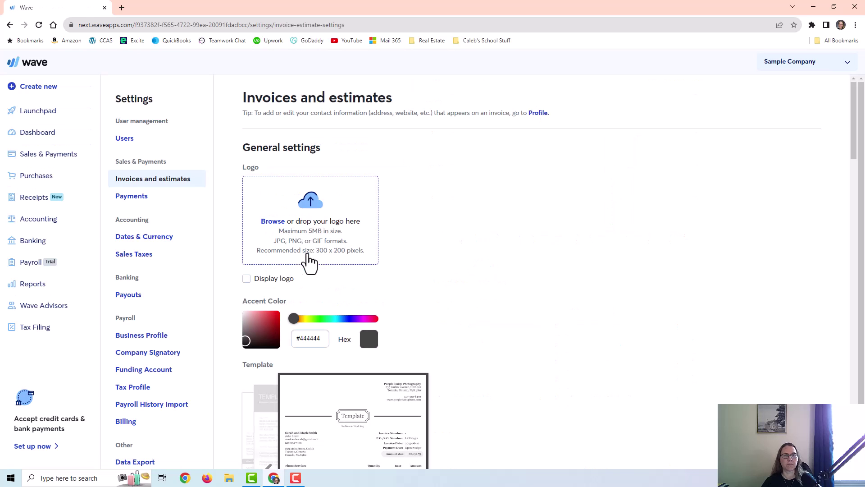
scroll(351, 220, "down", 3)
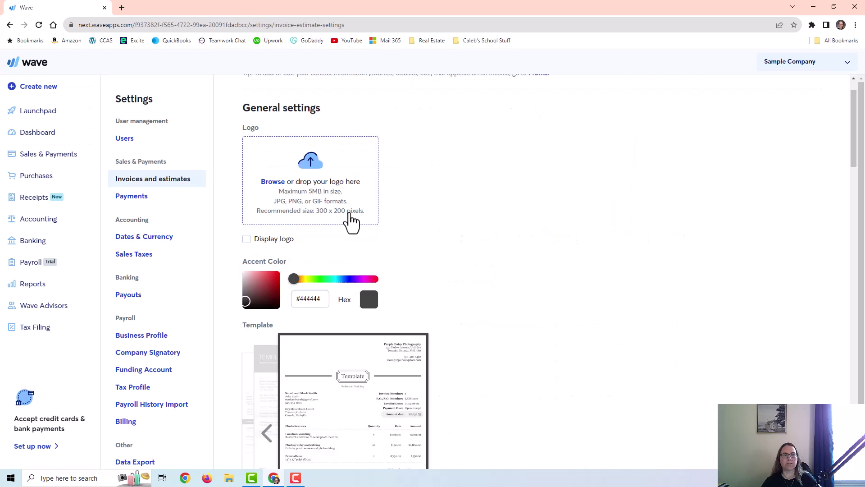
scroll(330, 278, "down", 9)
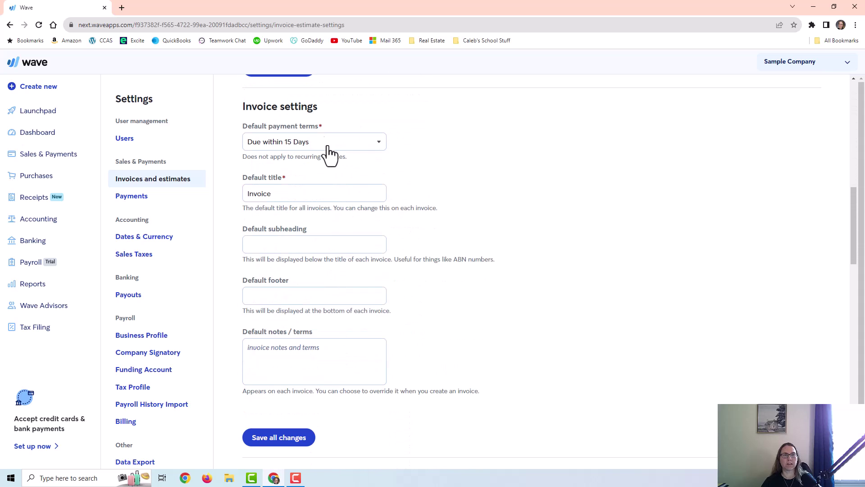
scroll(332, 285, "down", 6)
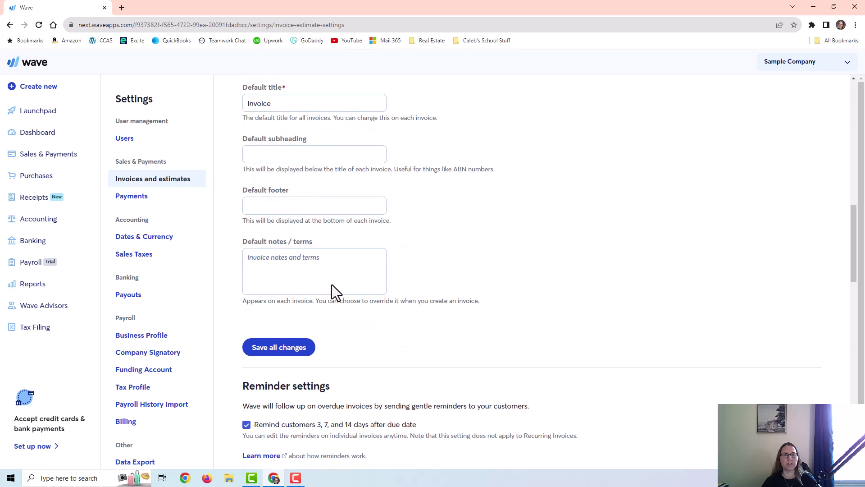
scroll(332, 285, "down", 3)
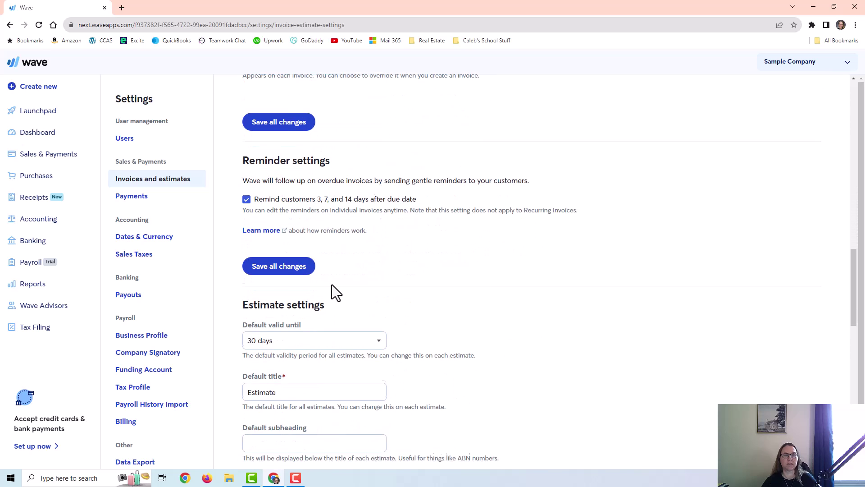
scroll(332, 284, "down", 5)
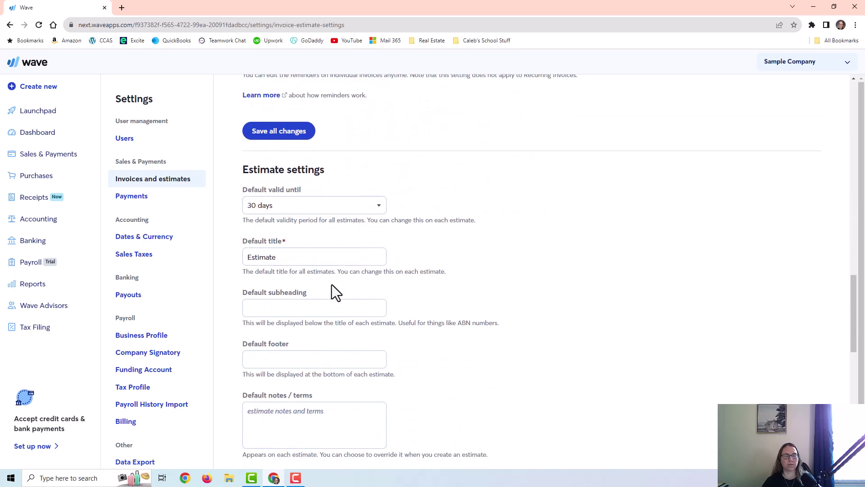
key("Home")
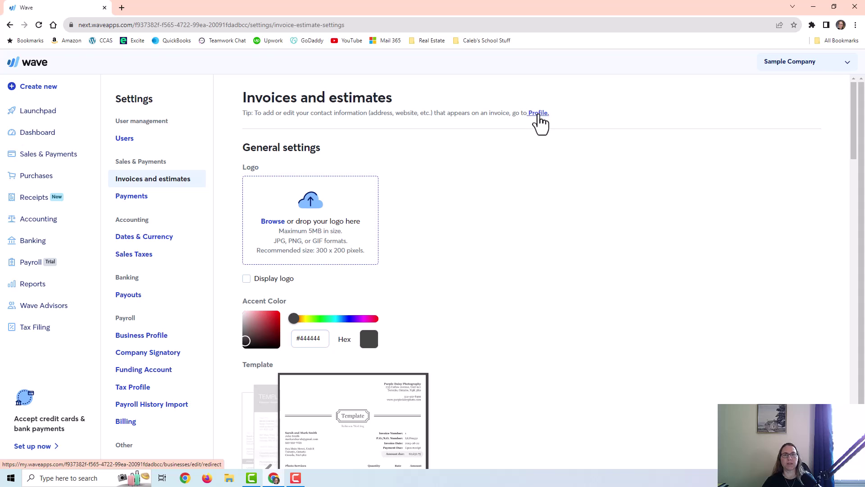
- Check the business profile's contact details, then open Sales & Payments > Payments Setup
left_click(539, 113)
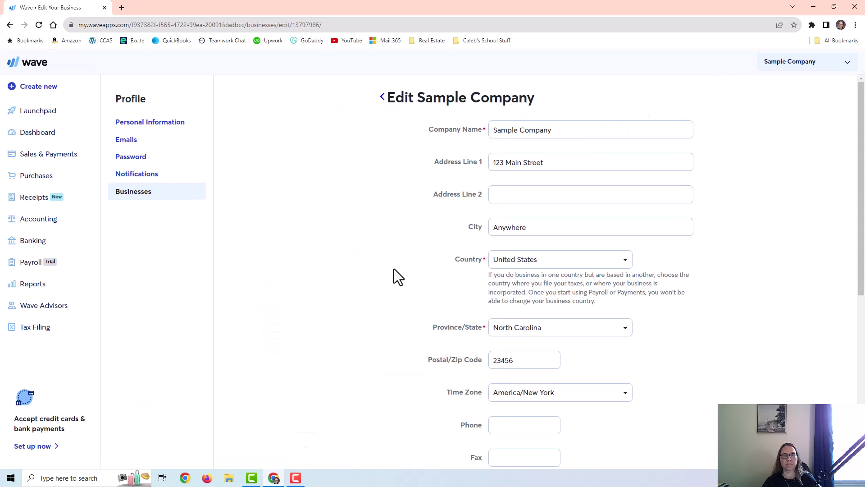
scroll(396, 269, "down", 7)
left_click(48, 153)
left_click(36, 211)
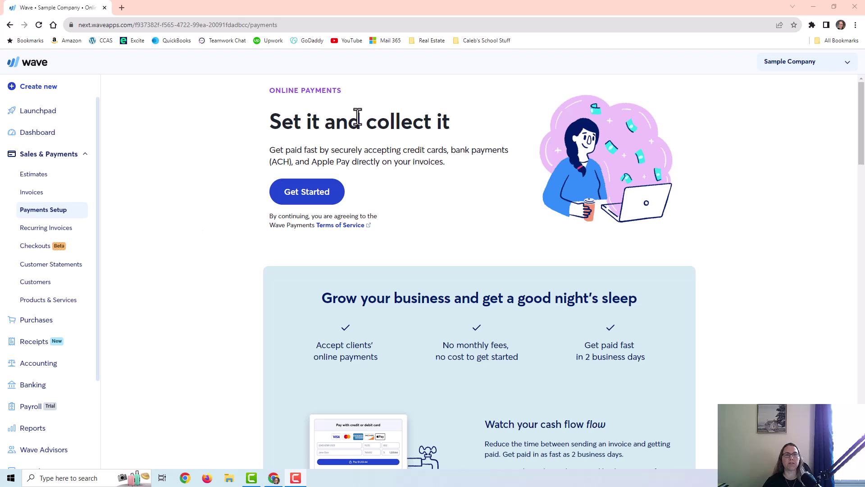
left_click_drag(404, 151, 351, 163)
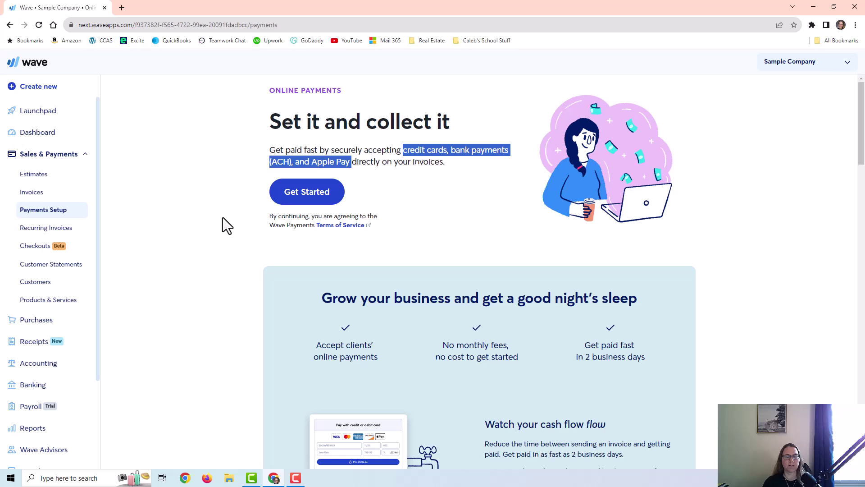
left_click(337, 281)
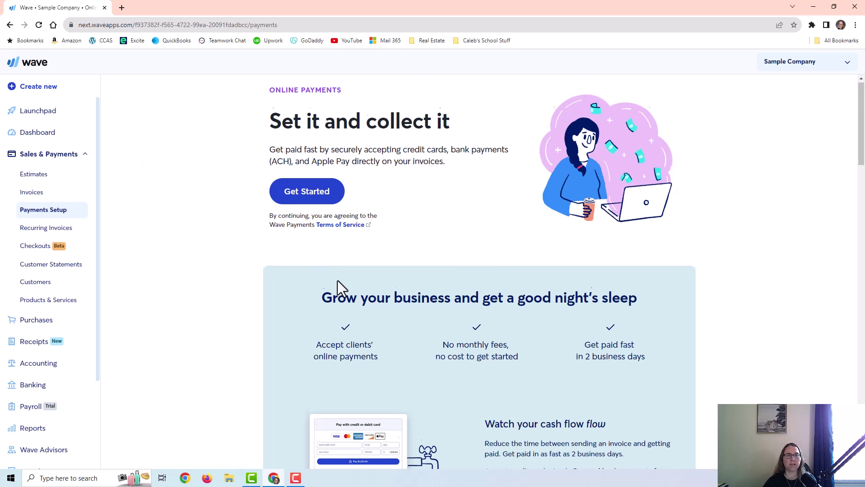
scroll(435, 296, "down", 15)
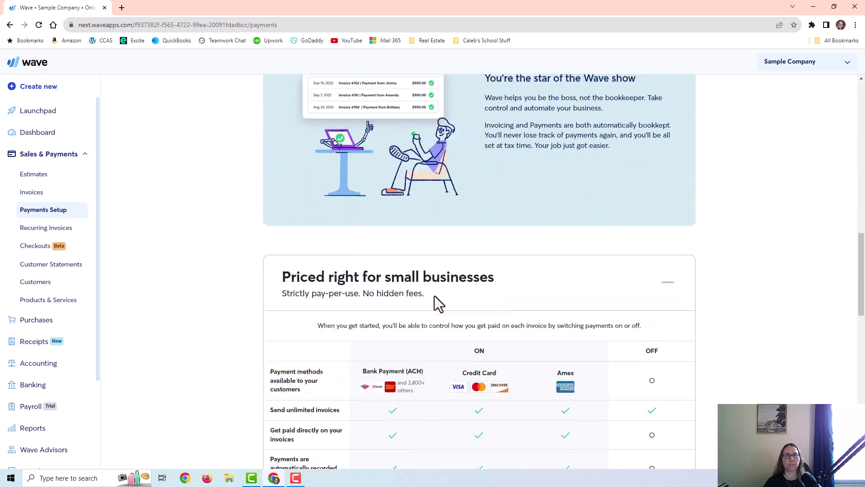
scroll(434, 296, "down", 7)
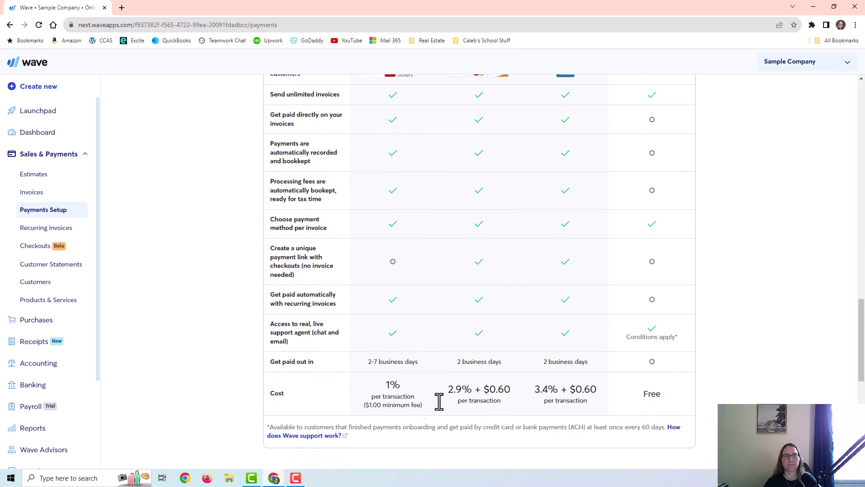
left_click_drag(379, 392, 608, 400)
scroll(595, 386, "up", 2)
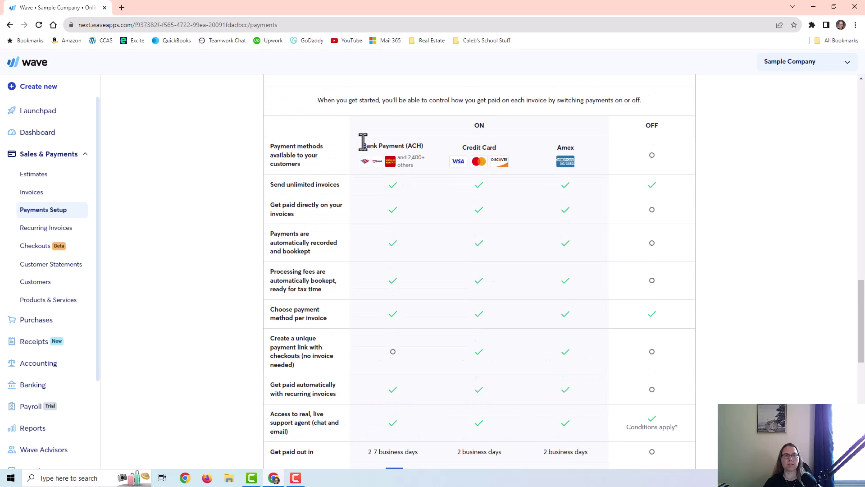
left_click_drag(363, 142, 594, 160)
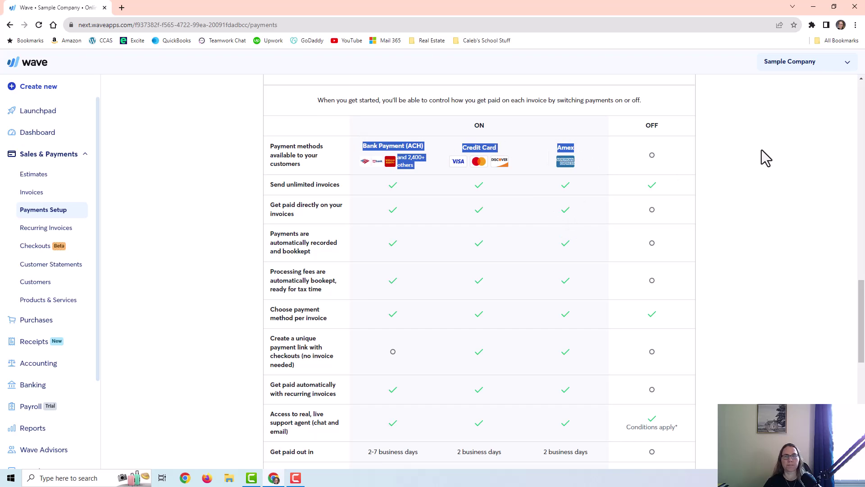
scroll(333, 230, "down", 2)
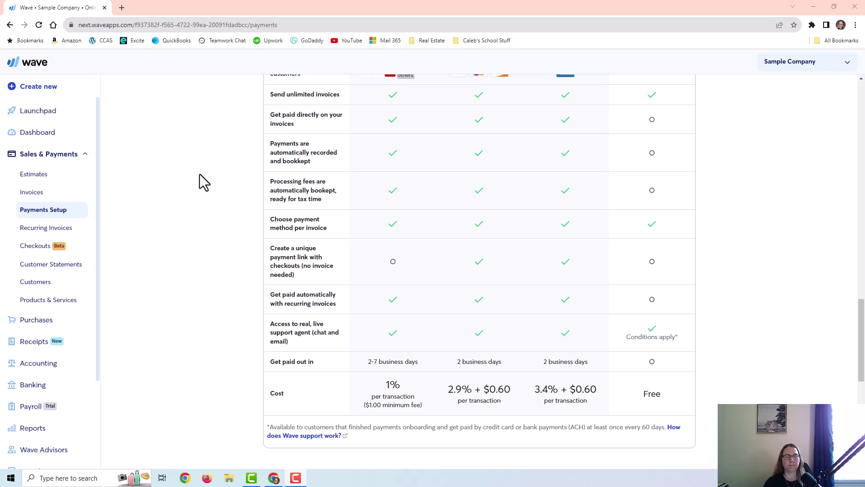
- On the Chart of Accounts Income tab, inspect Service Income and its last transaction date
left_click(53, 276)
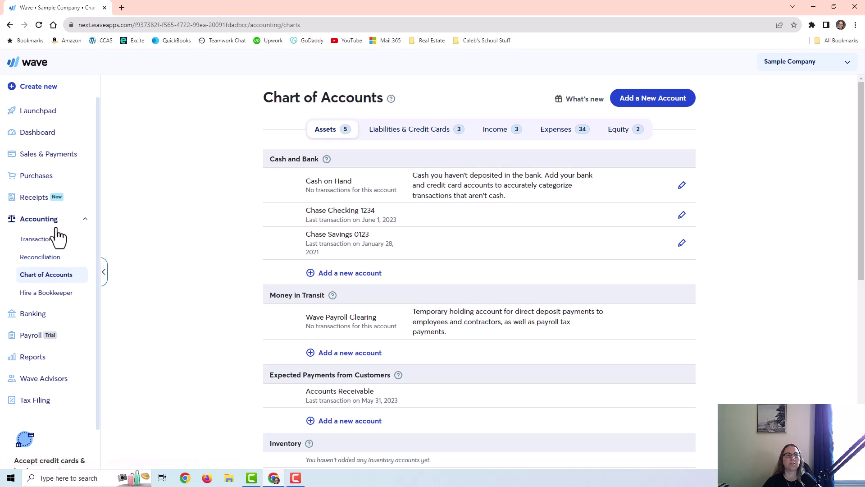
left_click(495, 131)
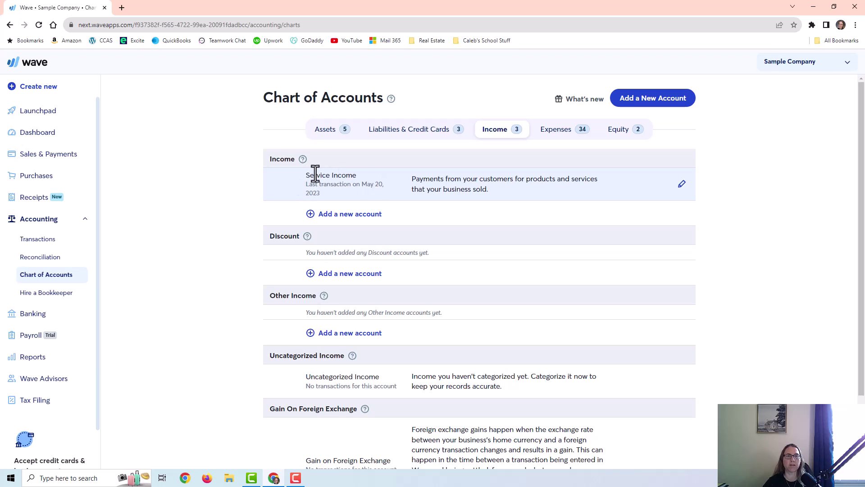
left_click_drag(305, 175, 361, 173)
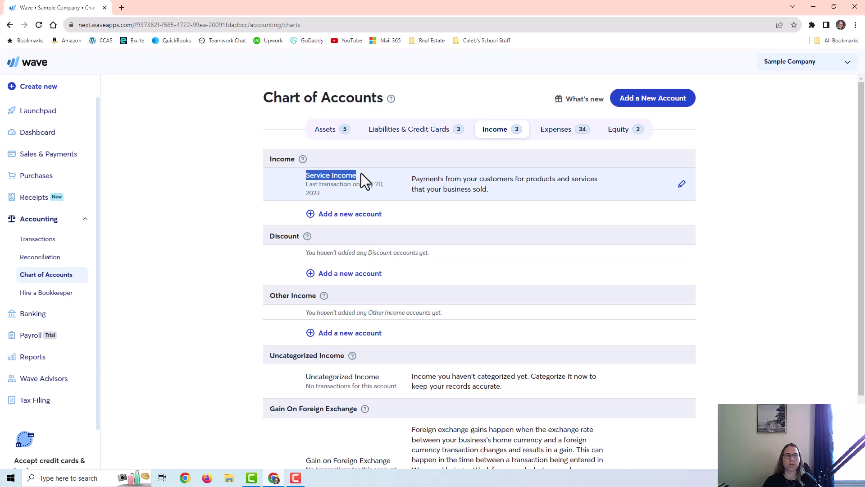
left_click(307, 176)
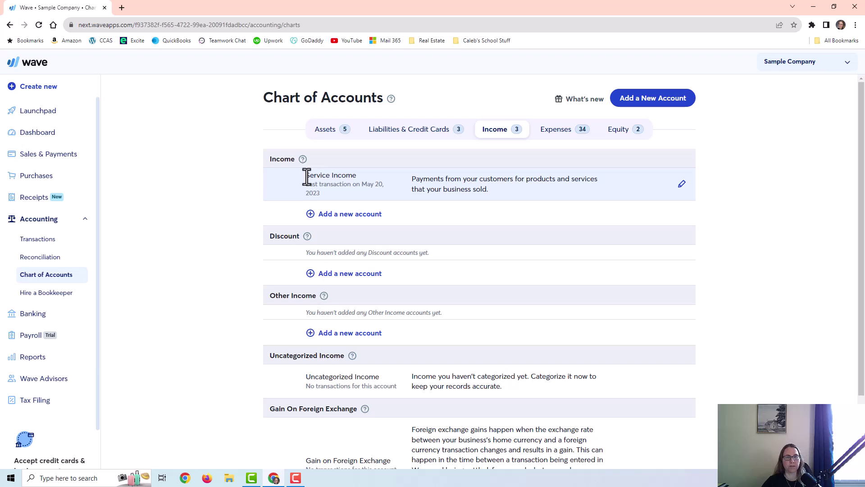
left_click_drag(306, 177, 330, 199)
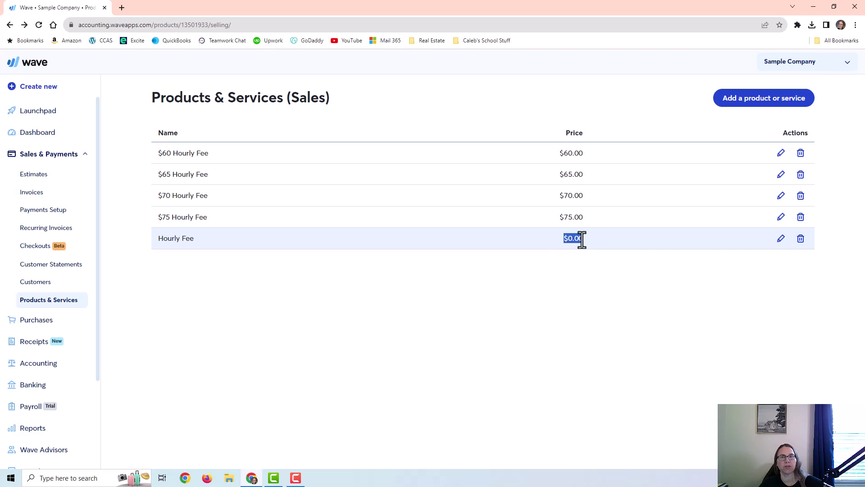
double_click(566, 238)
left_click_drag(578, 239, 535, 237)
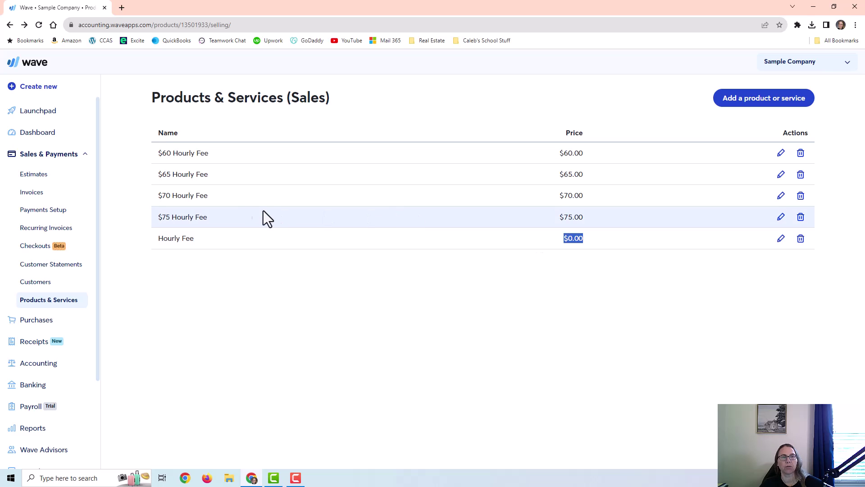
left_click_drag(194, 152, 556, 154)
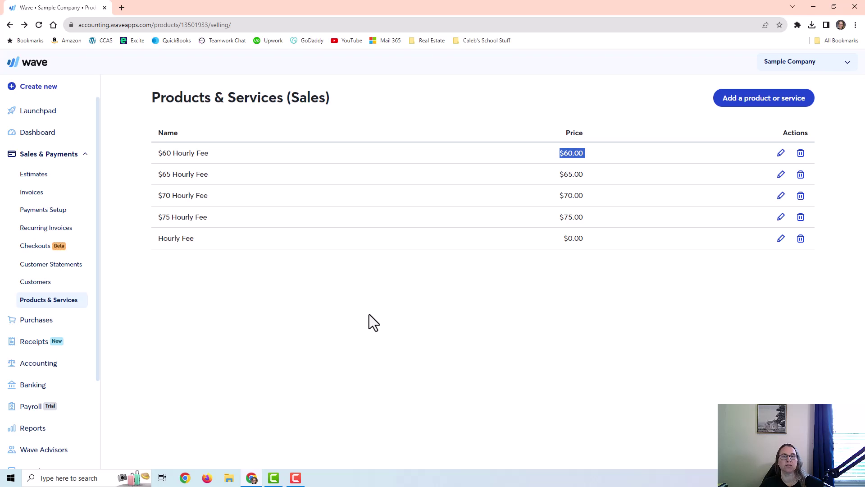
left_click(434, 296)
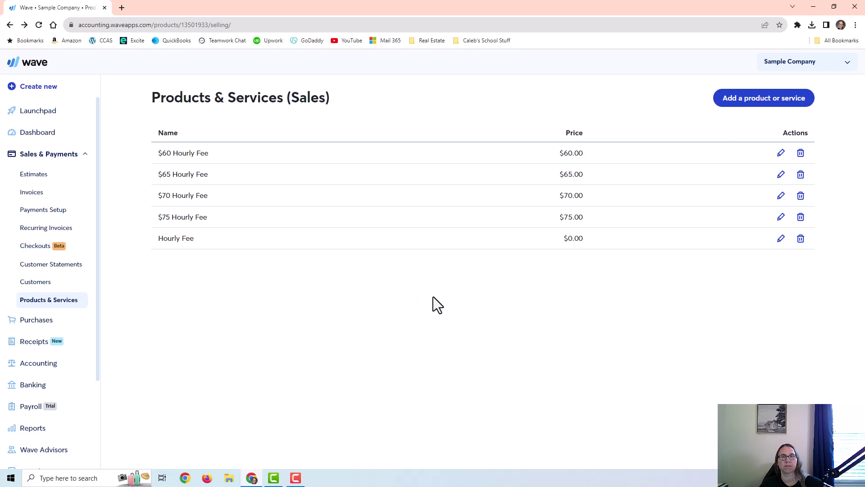
- Start a new product or service named 'Monthly Services'
left_click(751, 110)
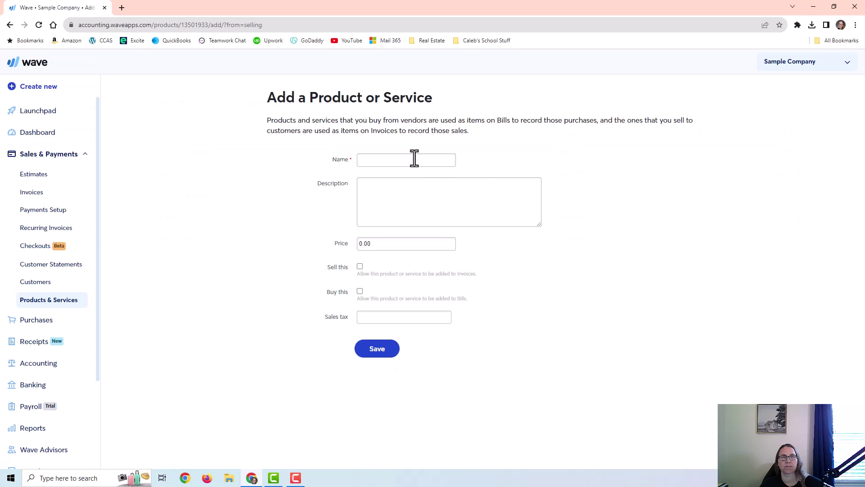
left_click(414, 159)
type("Mont")
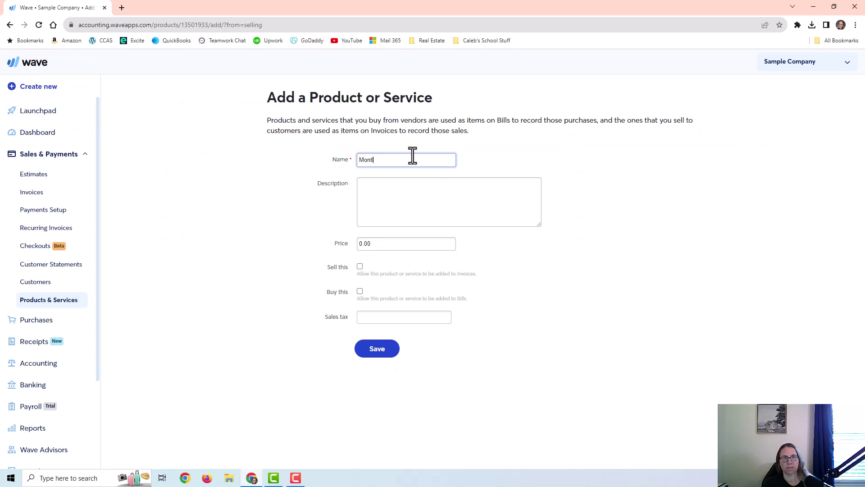
type("hly ")
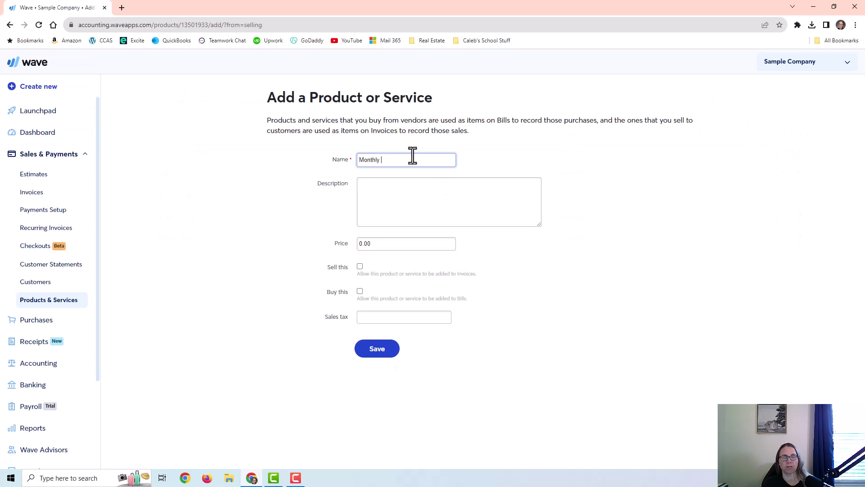
type("Services")
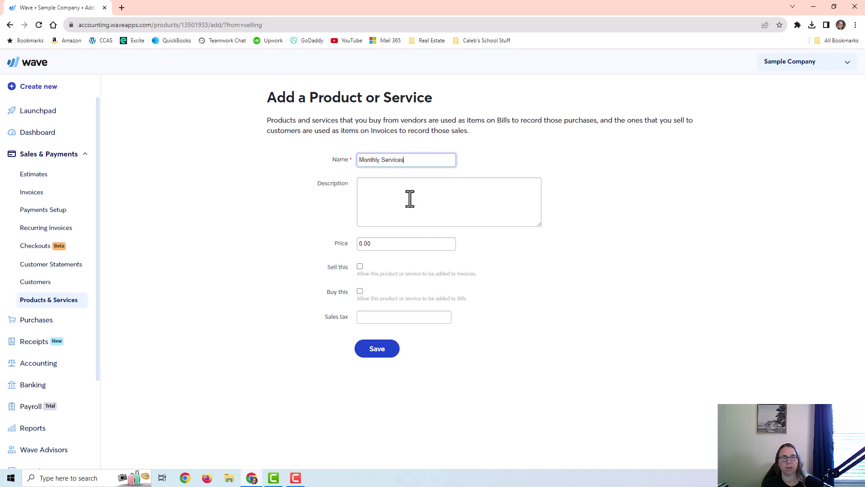
left_click(377, 245)
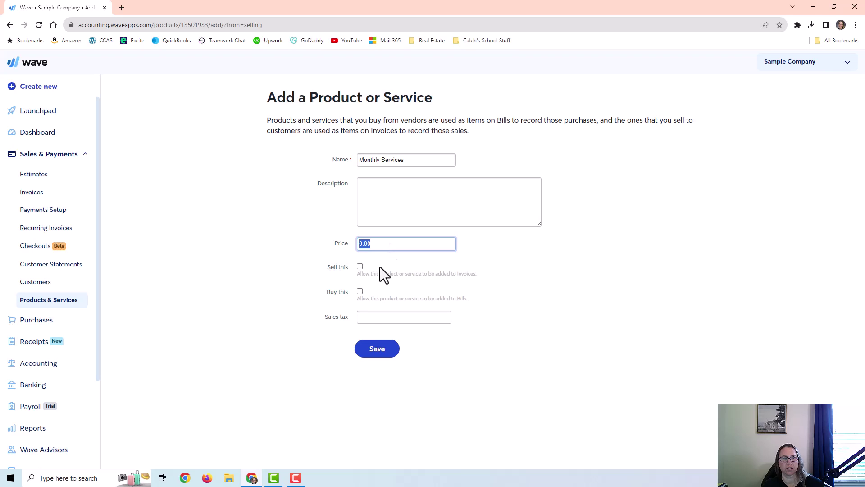
- Mark it sellable with Service Income as income account and no sales tax, save, then go to Customers
left_click(360, 267)
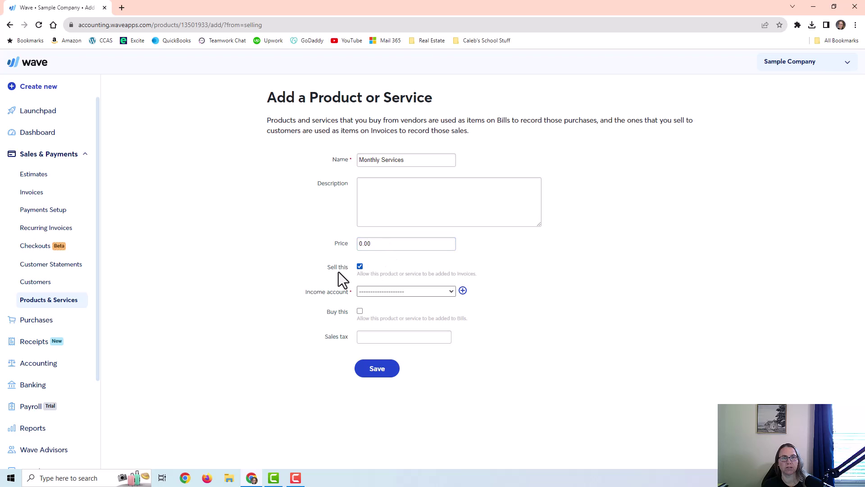
left_click_drag(358, 274, 475, 273)
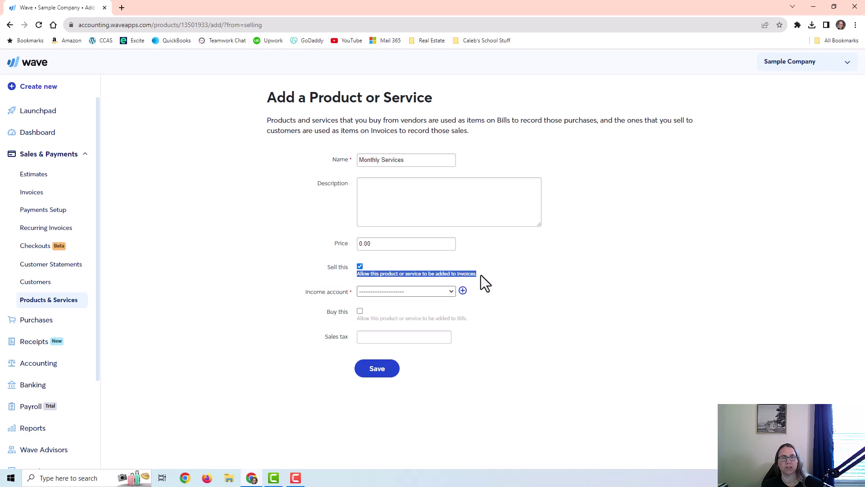
left_click(386, 290)
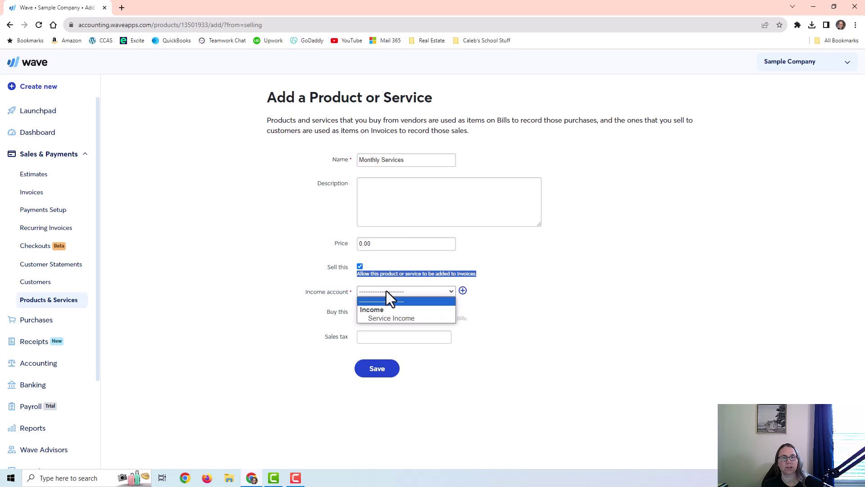
left_click(380, 318)
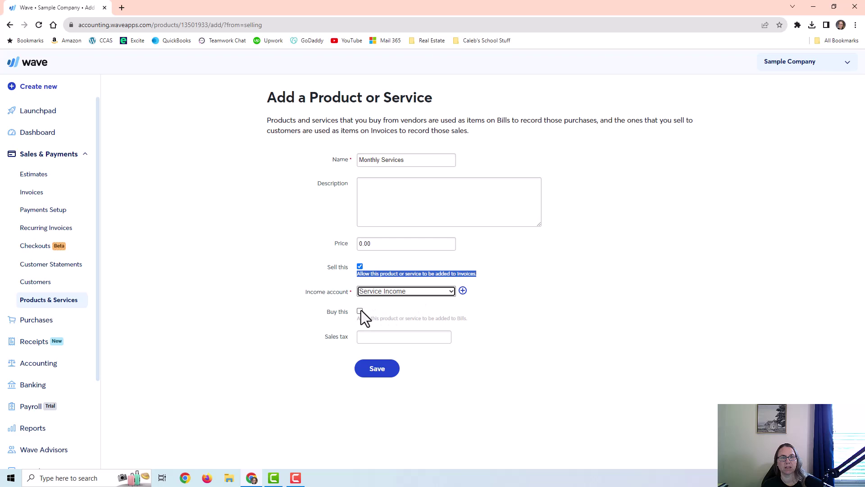
left_click_drag(357, 319, 466, 321)
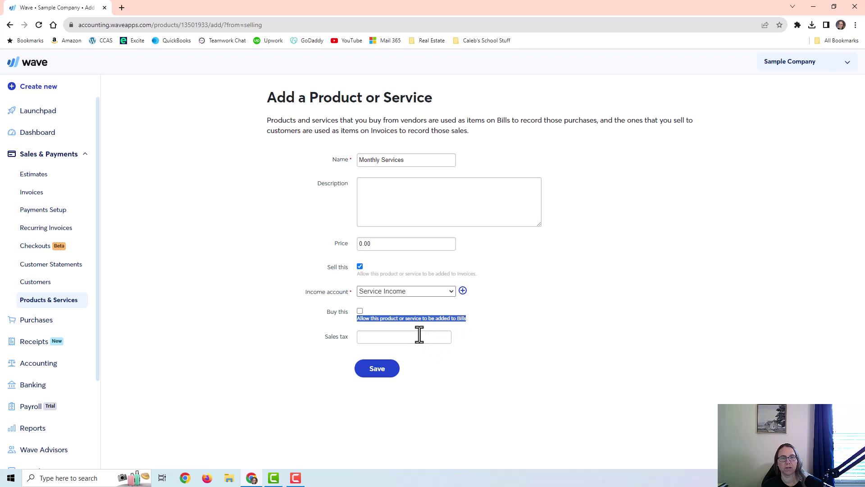
left_click(402, 339)
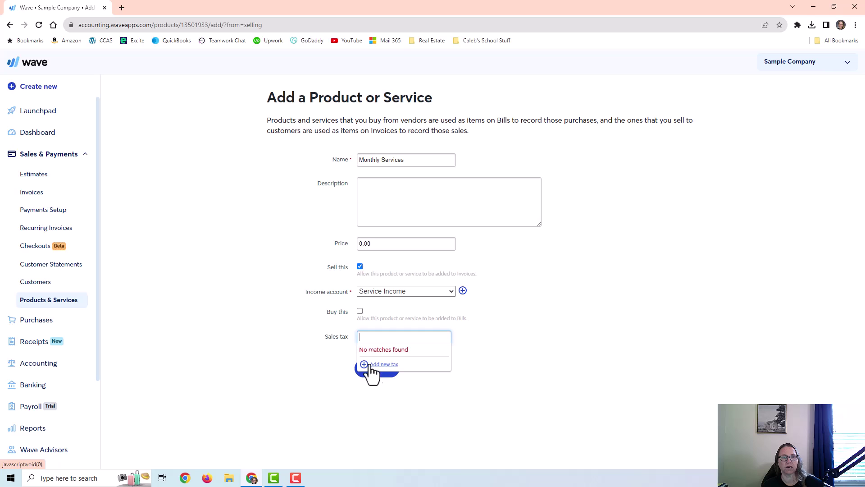
left_click(464, 369)
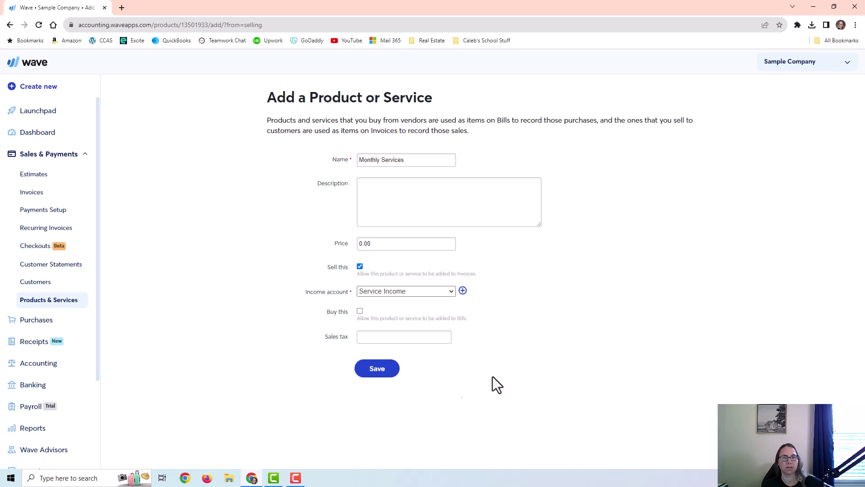
left_click(371, 375)
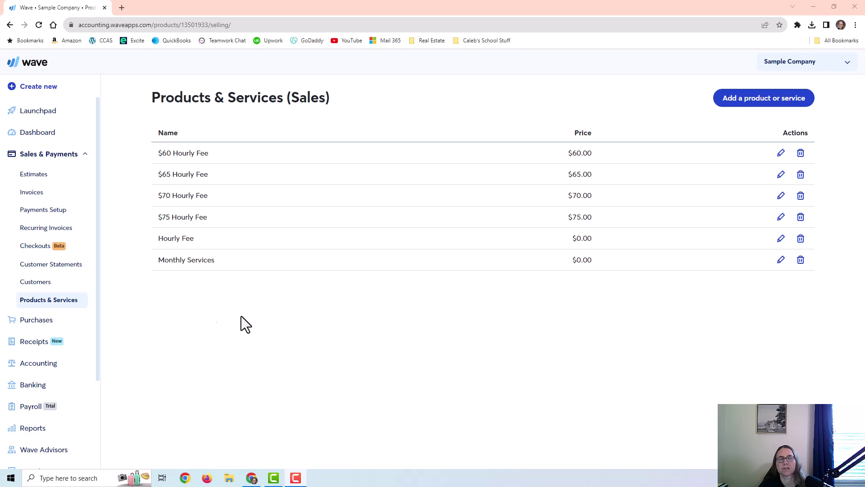
left_click(32, 283)
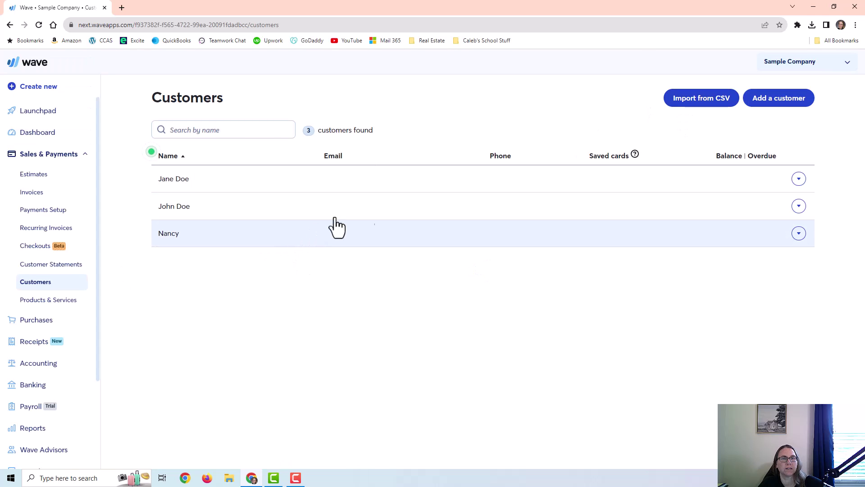
- Start a new customer named 'Test Customer'
left_click(783, 100)
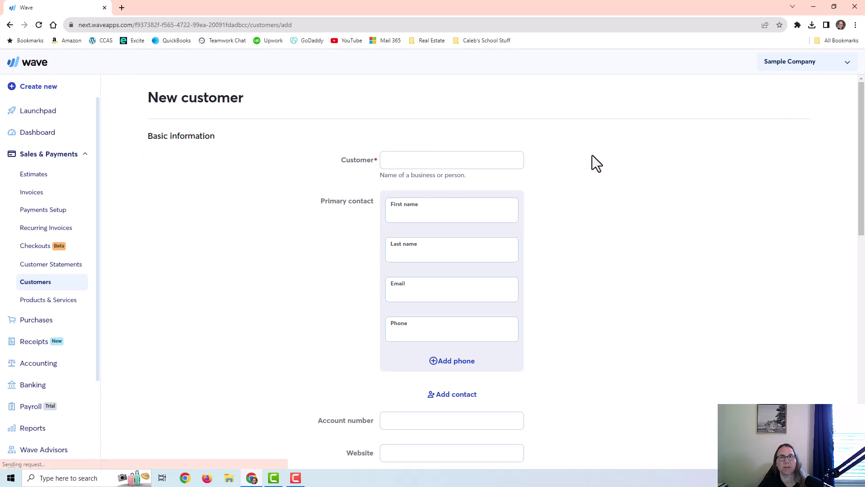
left_click(437, 158)
type("Test Cus")
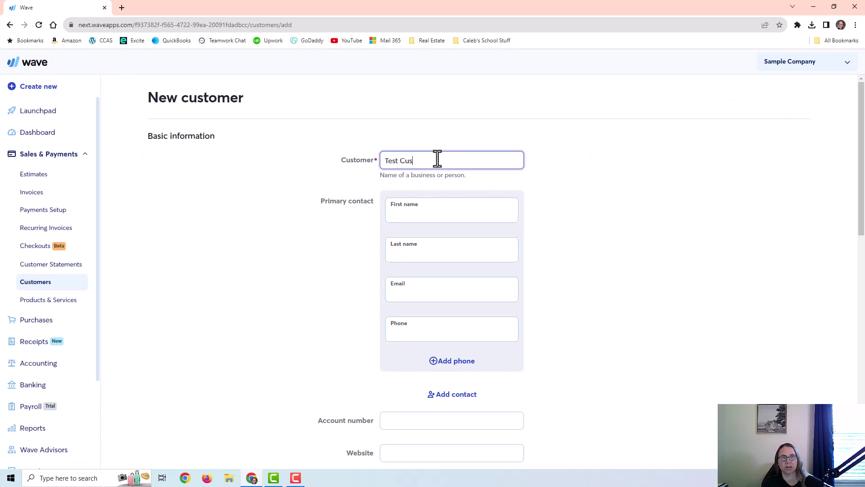
type("tomer")
left_click(437, 278)
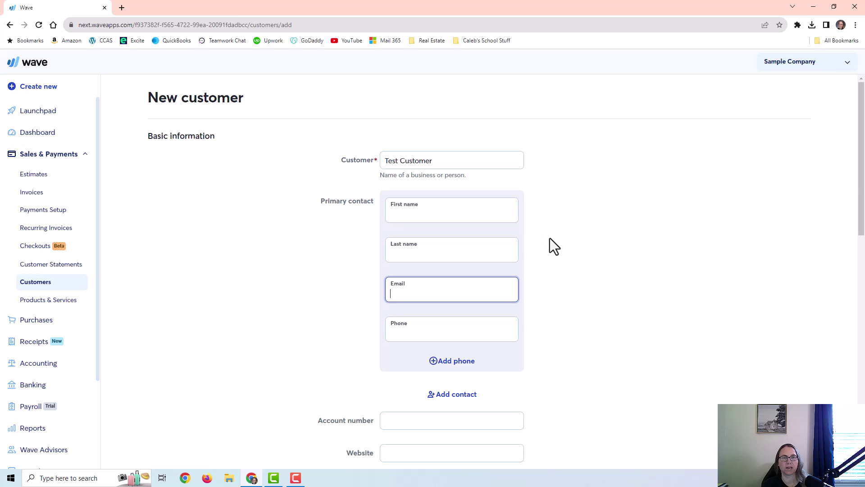
- Enter the contact's e-mail address and save the customer
scroll(464, 322, "down", 6)
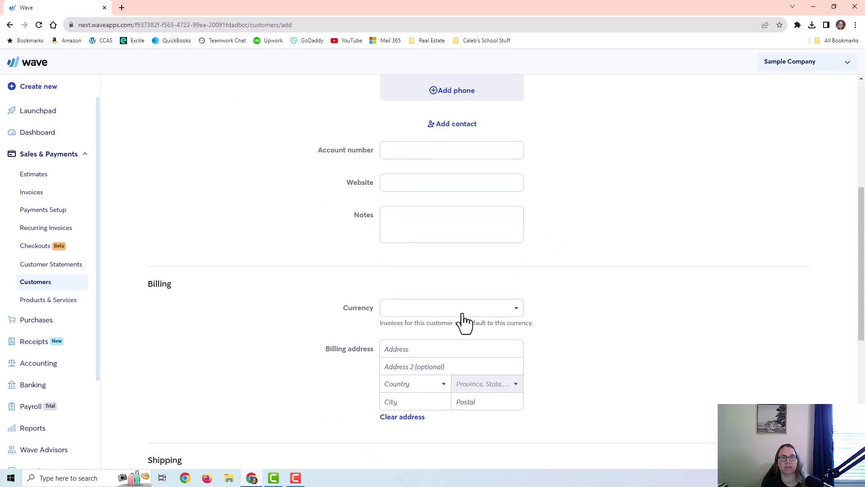
scroll(463, 318, "down", 6)
scroll(461, 312, "down", 1)
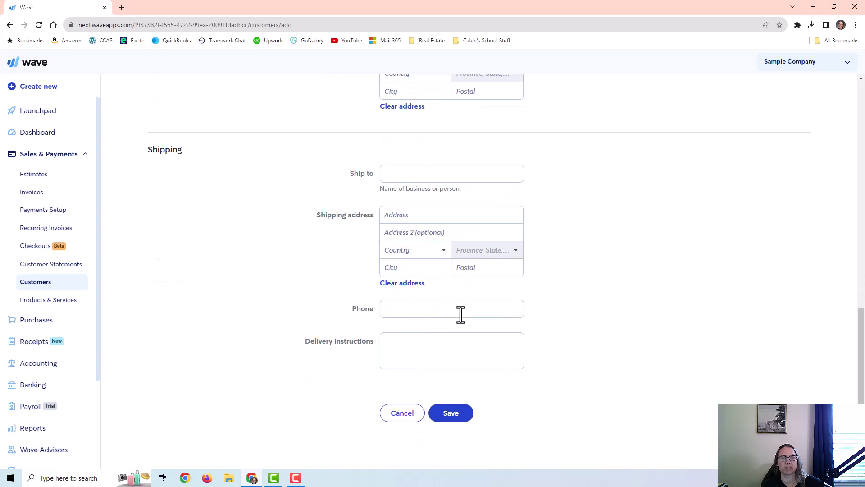
scroll(464, 315, "up", 5)
scroll(464, 309, "up", 8)
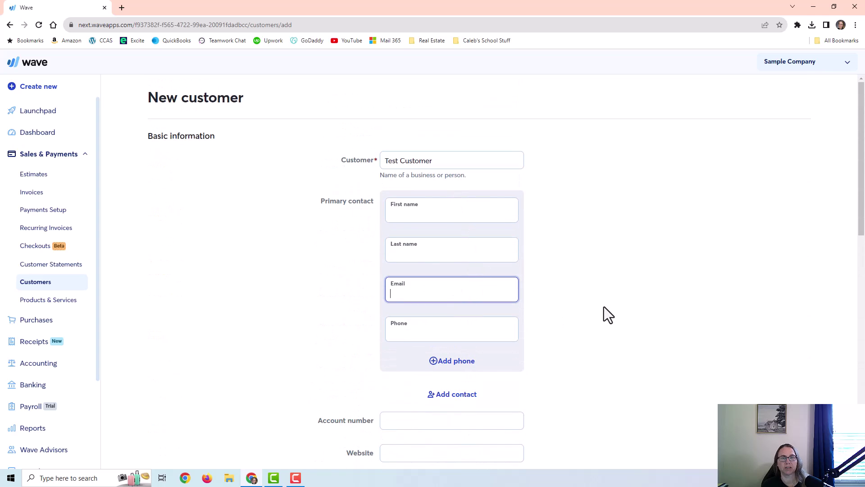
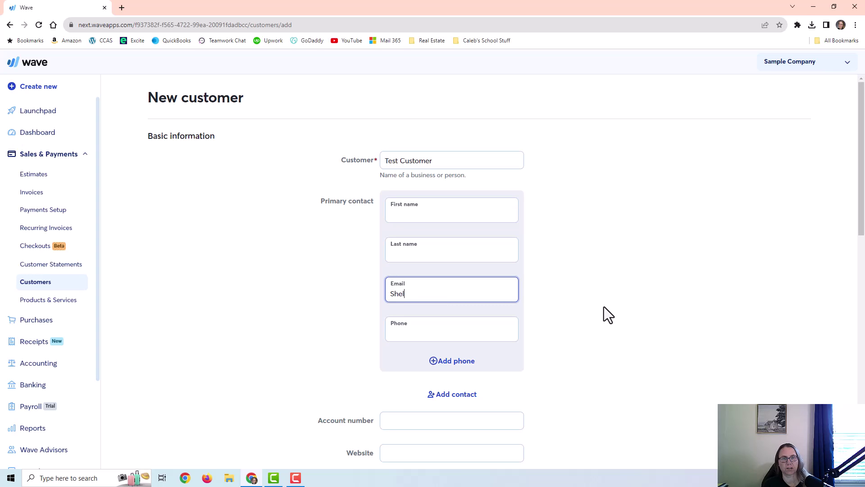
scroll(550, 342, "down", 5)
scroll(495, 378, "up", 6)
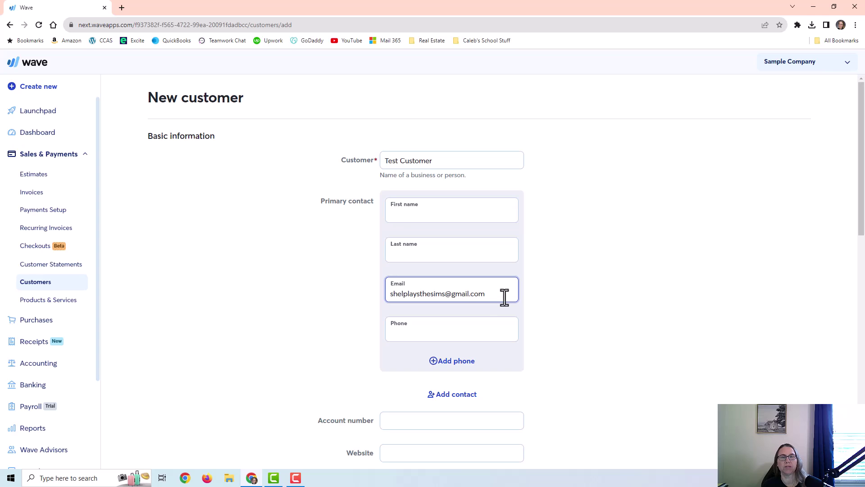
scroll(528, 392, "down", 8)
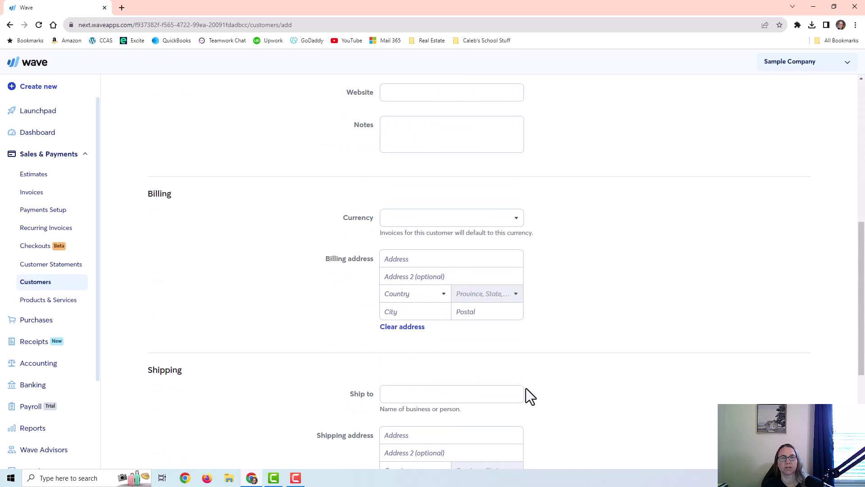
scroll(496, 405, "down", 5)
left_click(452, 412)
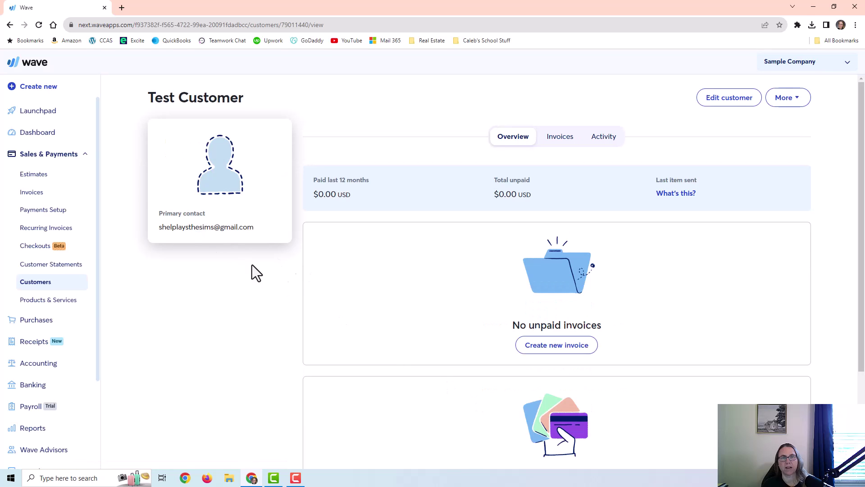
- Create a new invoice billed to Test Customer
left_click(54, 193)
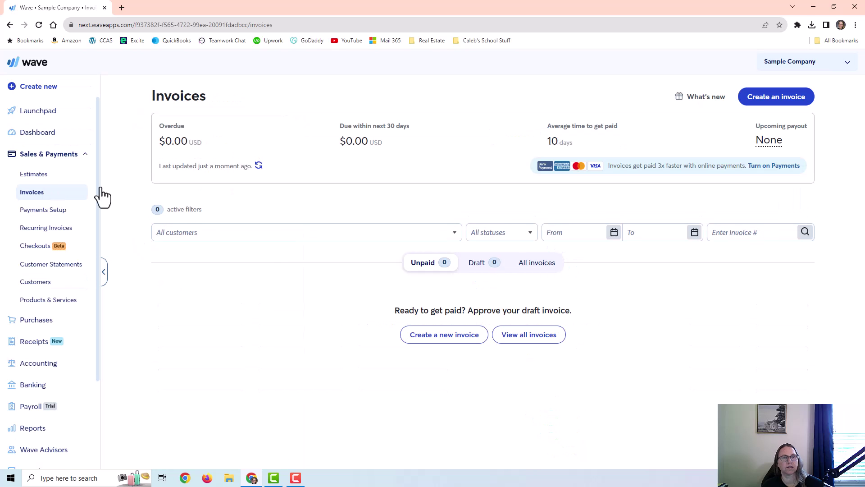
left_click(775, 102)
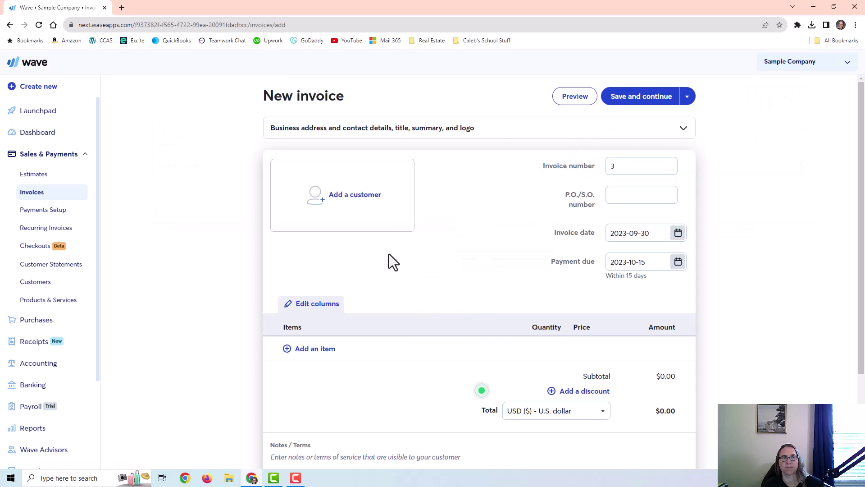
left_click(373, 200)
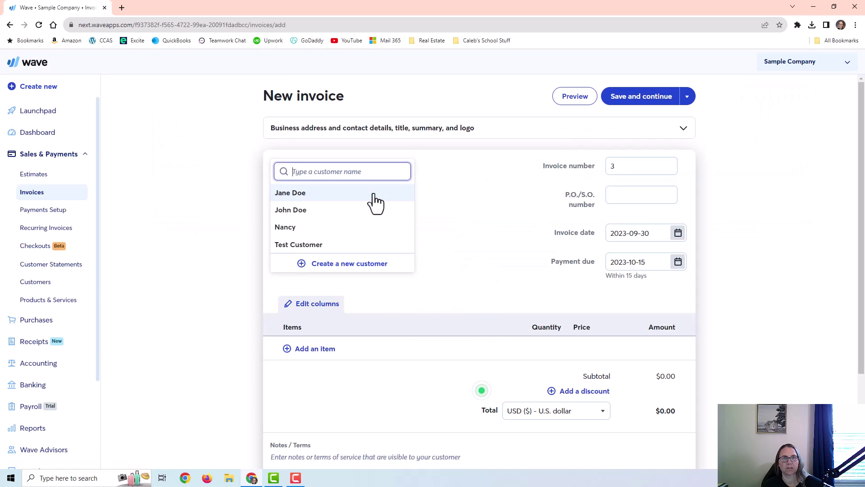
left_click(290, 245)
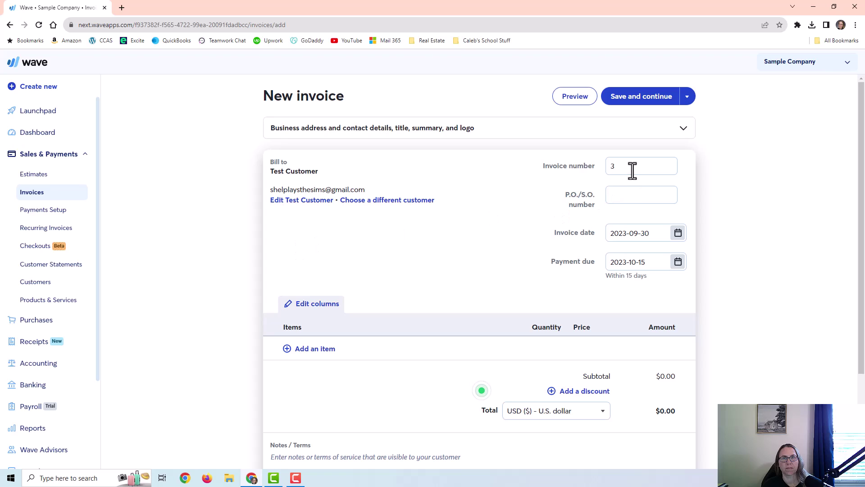
- Keep invoice number 3 and date 2023-09-30, and set payment due within 30 days
double_click(614, 169)
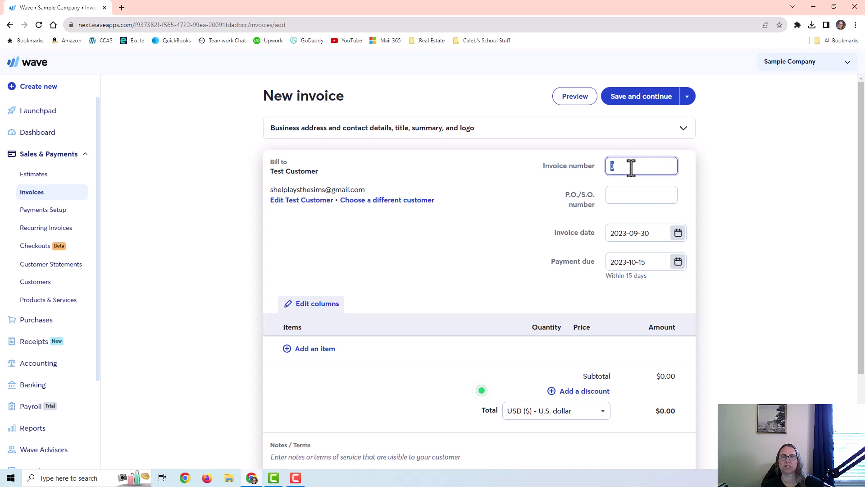
left_click(631, 168)
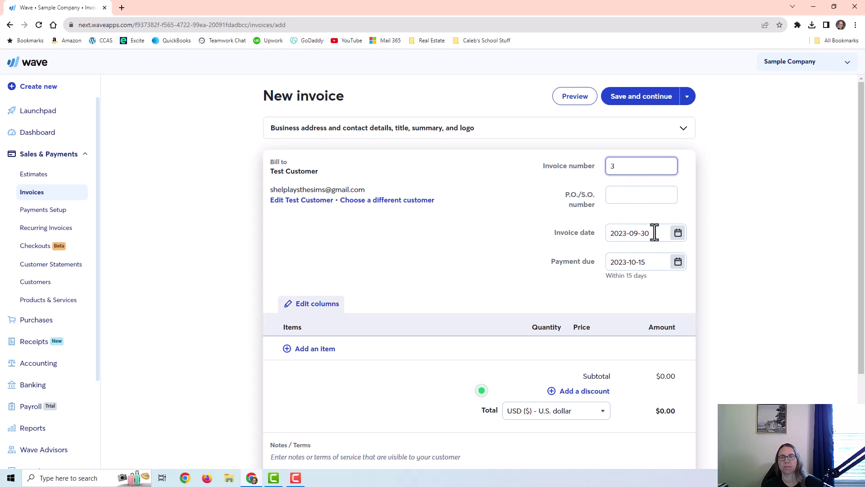
left_click(677, 231)
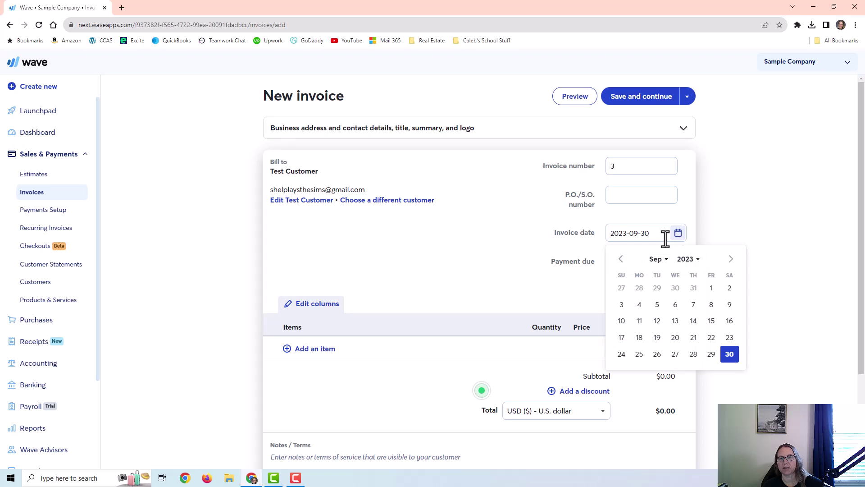
left_click(729, 354)
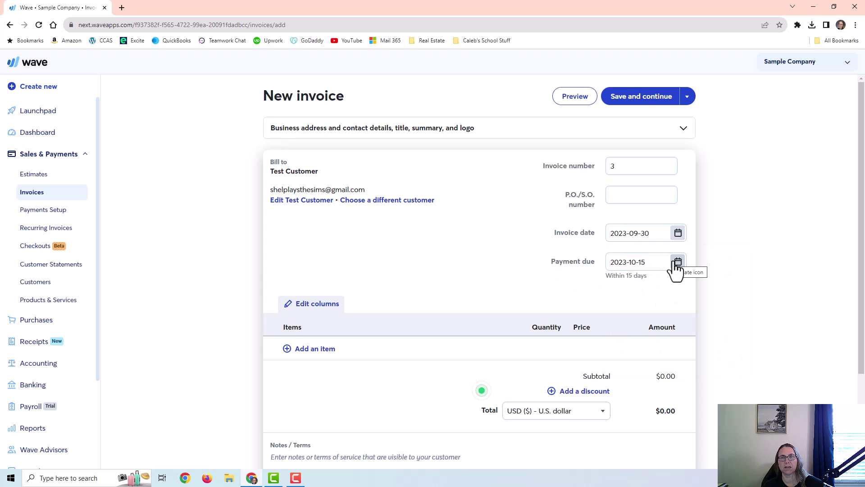
left_click_drag(607, 276, 646, 278)
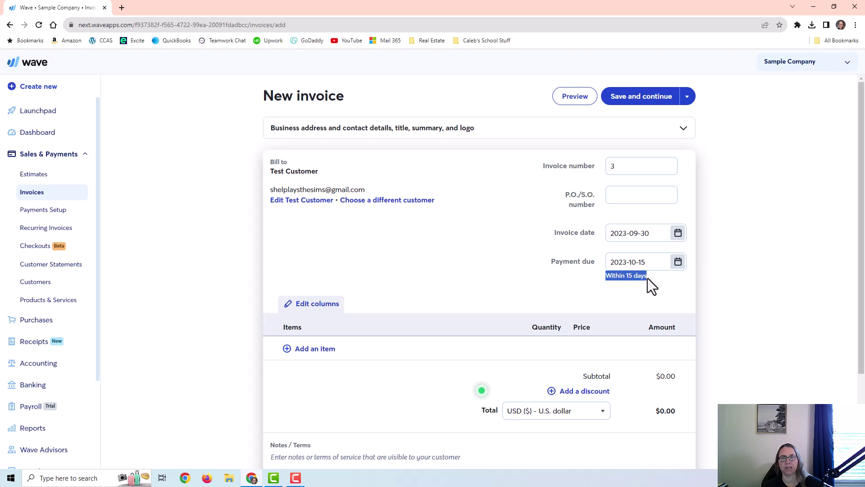
left_click(678, 264)
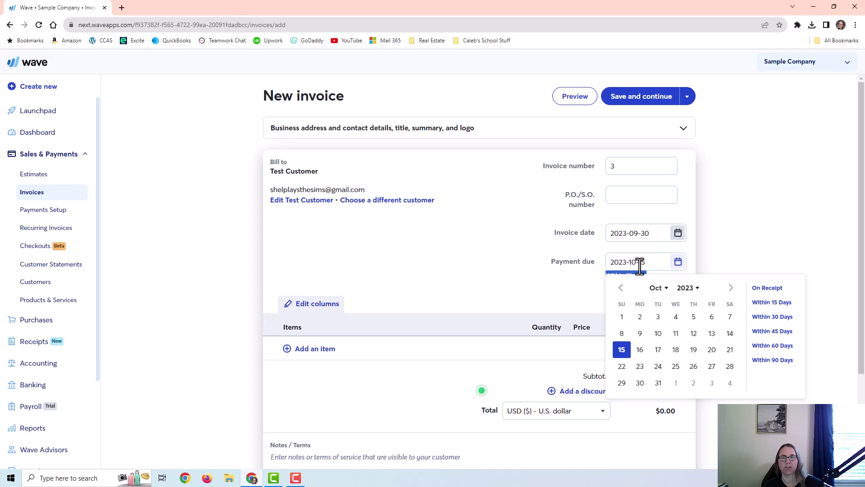
left_click(640, 382)
scroll(393, 273, "down", 2)
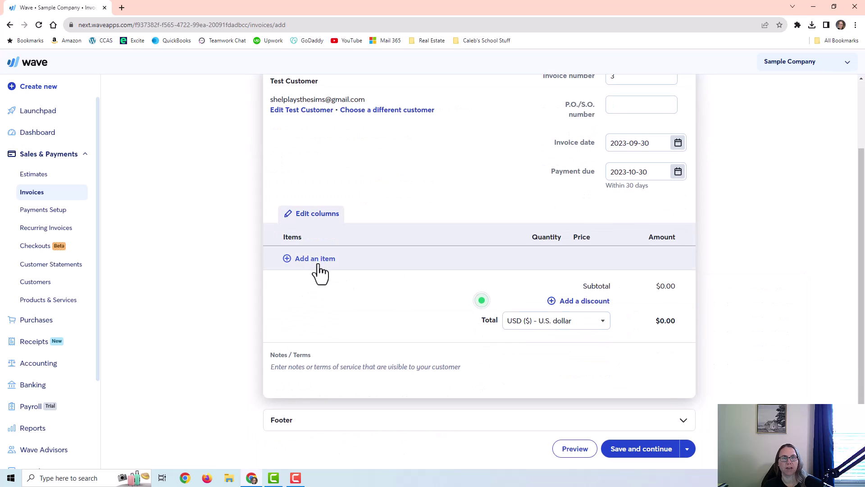
- Add a $75 Hourly Fee line described 'Cleanup work' with quantity 10, totalling $750.00
left_click(319, 263)
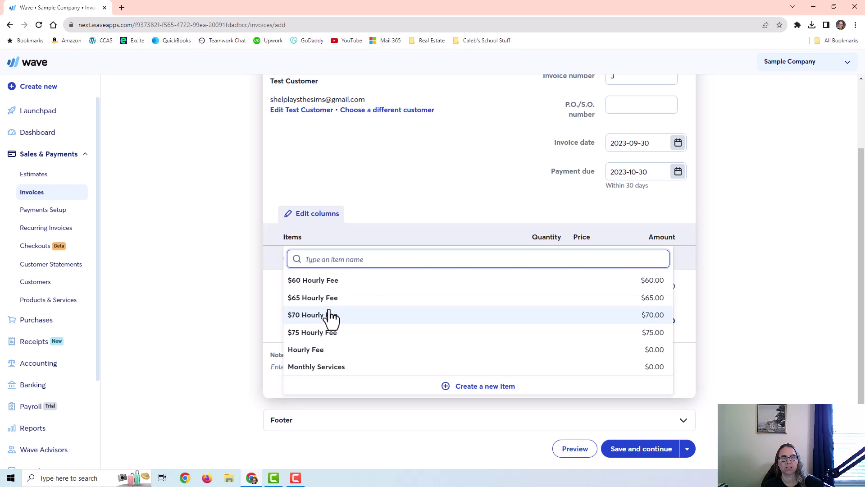
left_click(332, 343)
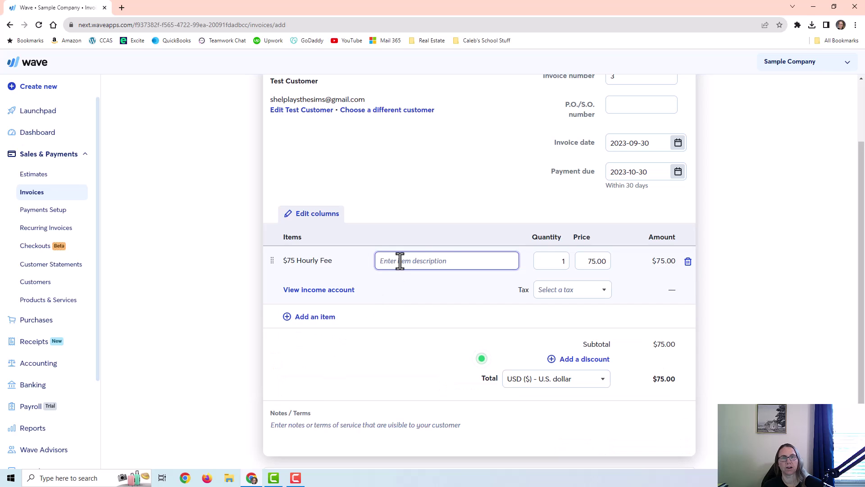
mouse_move(323, 261)
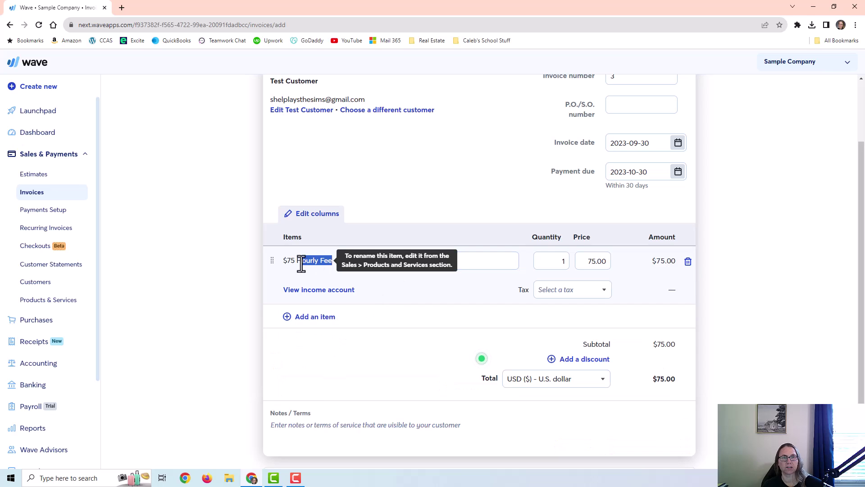
triple_click(299, 261)
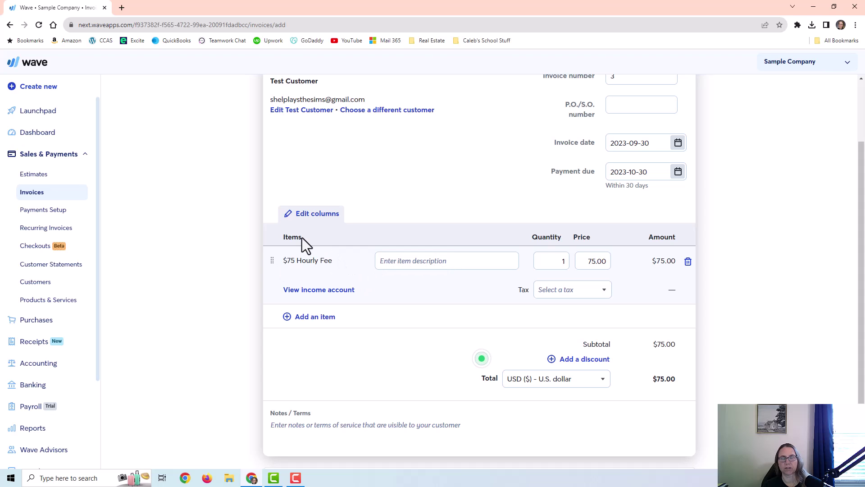
left_click(421, 260)
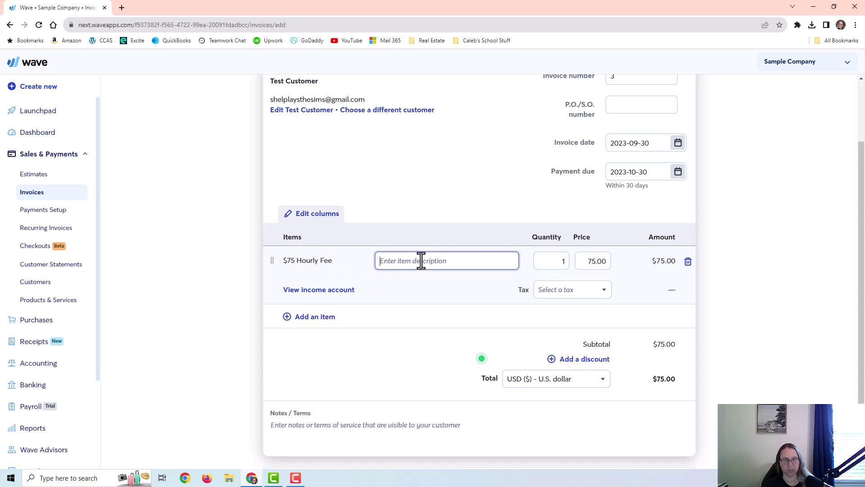
type("Cleanup work")
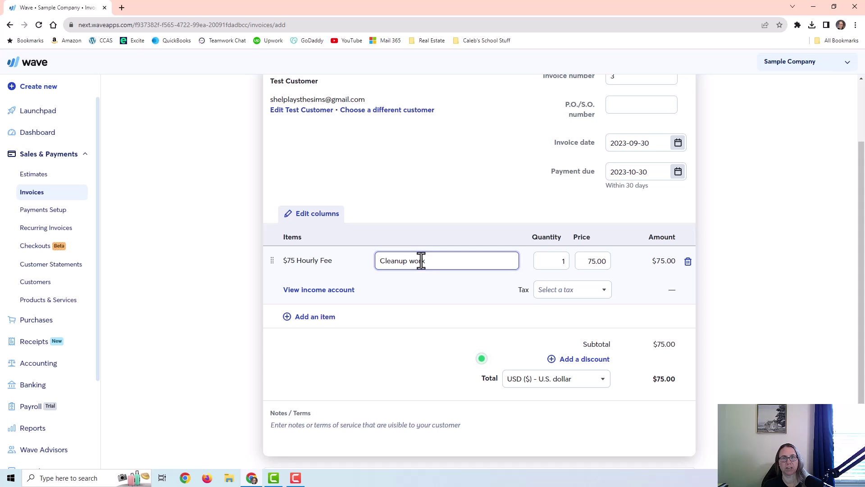
key("Tab")
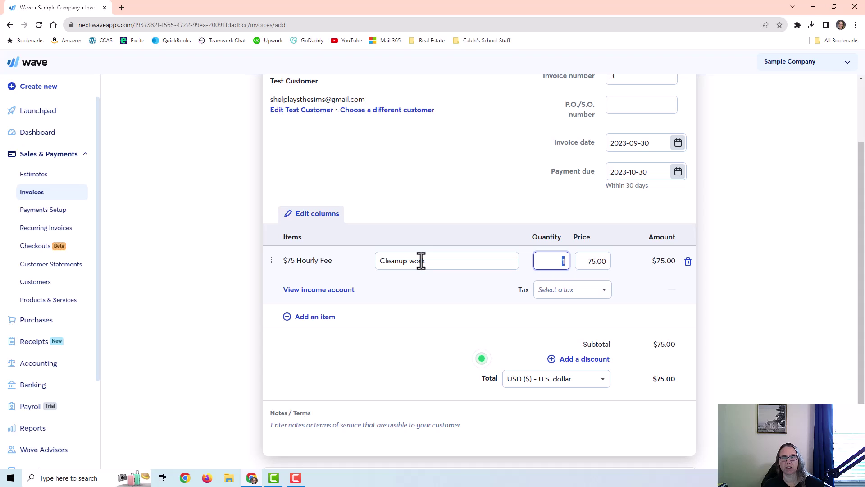
left_click_drag(582, 262, 614, 265)
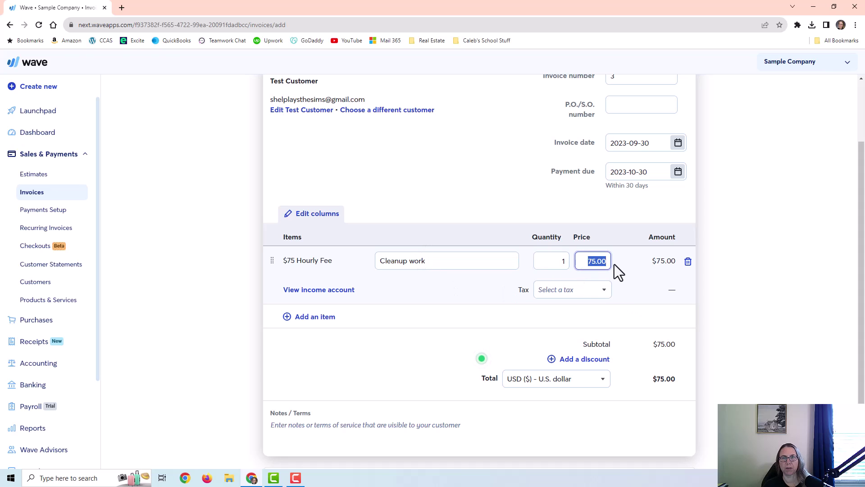
mouse_move(311, 263)
left_click_drag(542, 263, 586, 262)
type("10")
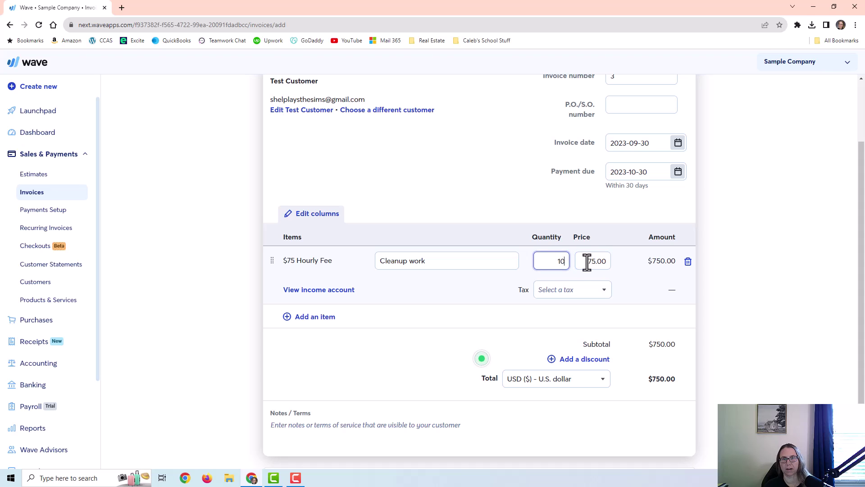
key("Tab")
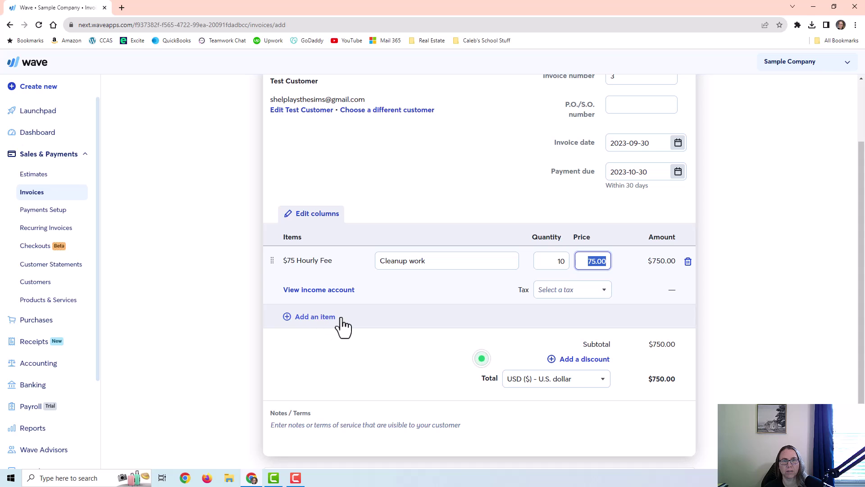
- Add a Monthly Services line described 'Monthly Services September 2023' priced at 1000
left_click(316, 318)
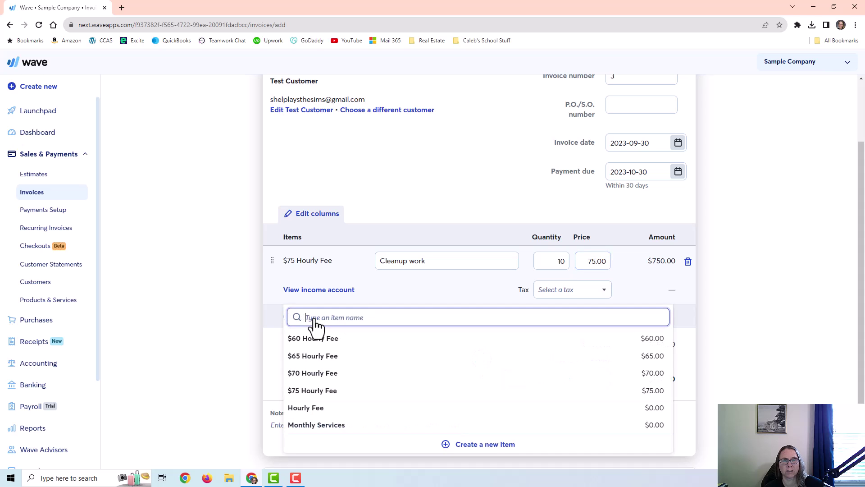
left_click(333, 426)
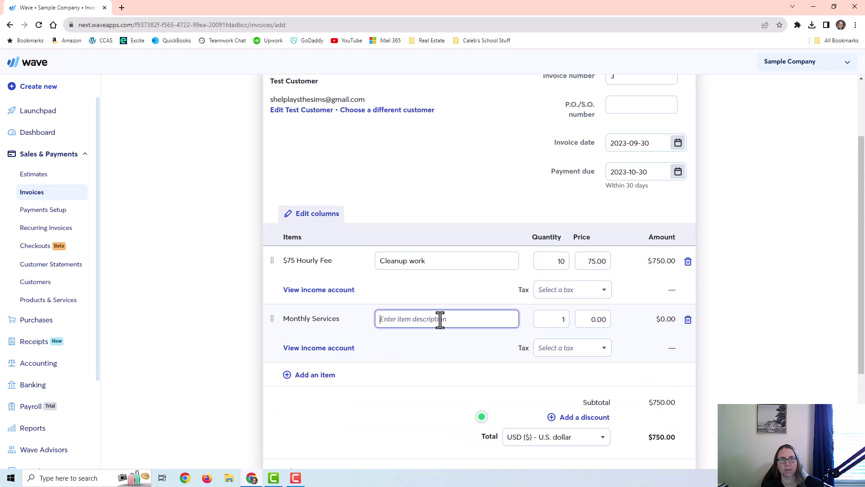
type("Monthly Services September 2023")
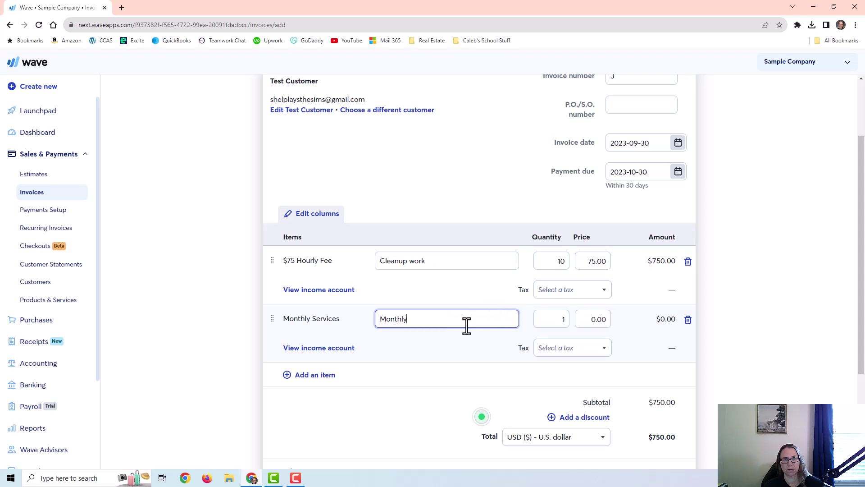
key("Tab")
key("Tab")
type("1000")
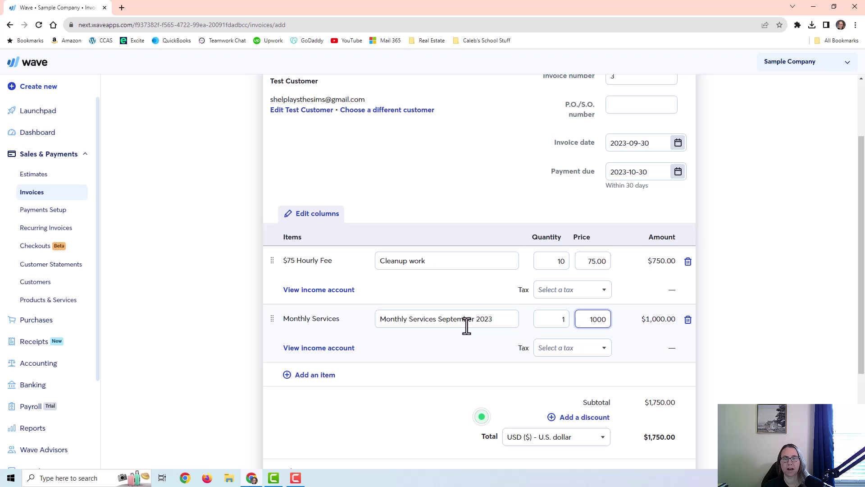
key("Tab")
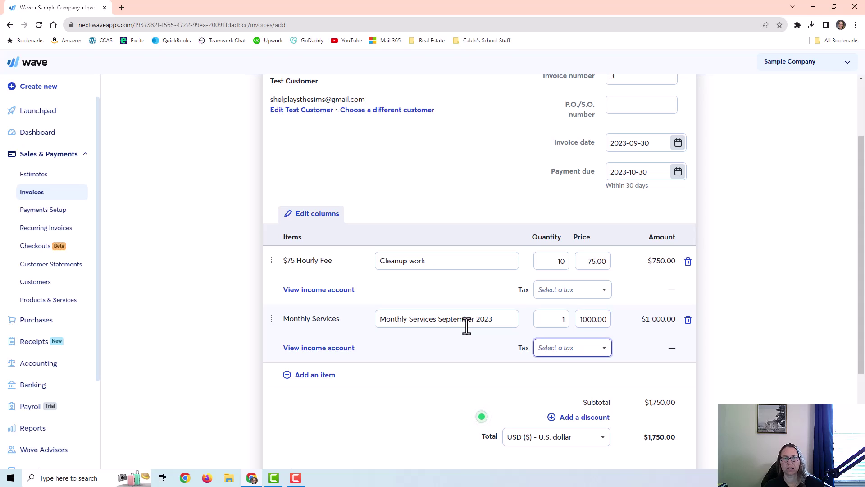
scroll(601, 305, "down", 3)
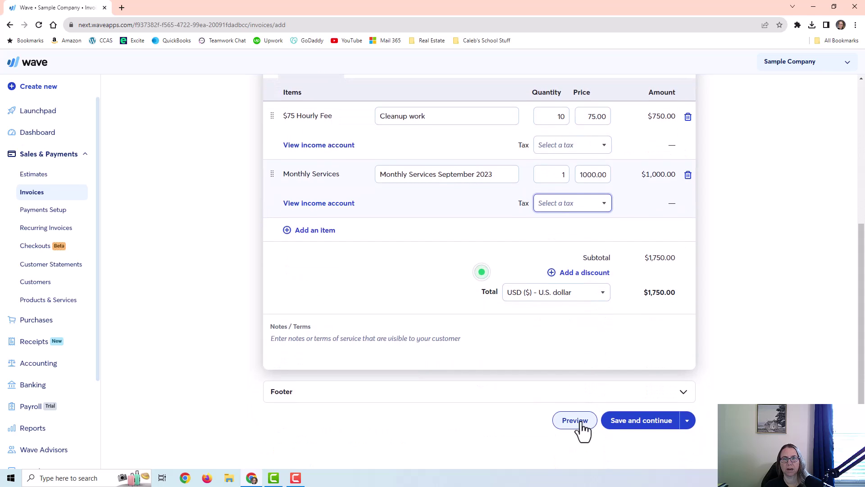
left_click(291, 344)
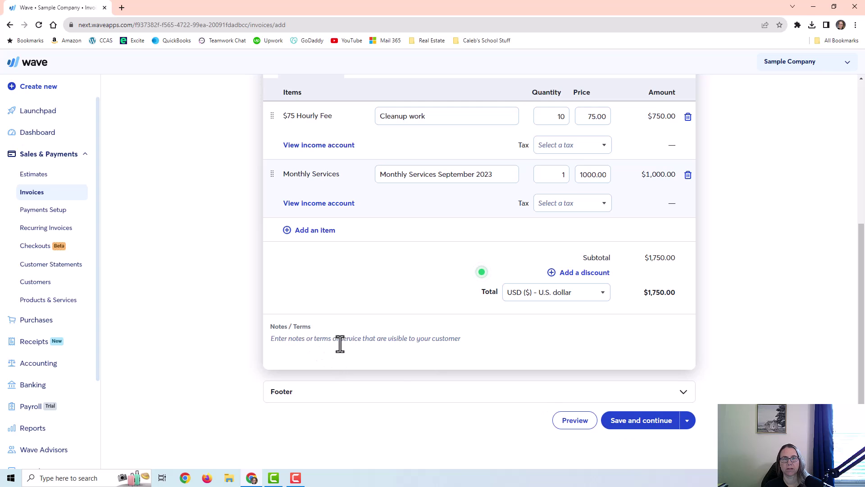
scroll(548, 365, "up", 5)
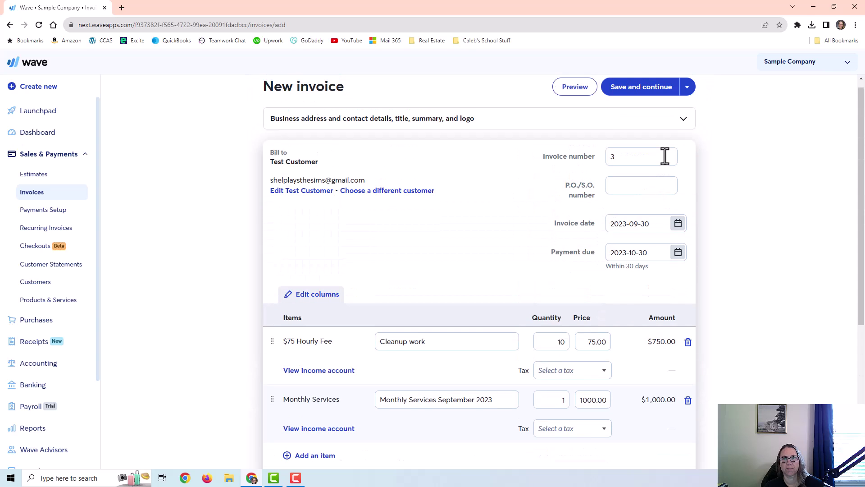
- Preview the finished $1,750.00 invoice, then switch back to editing it
left_click(580, 88)
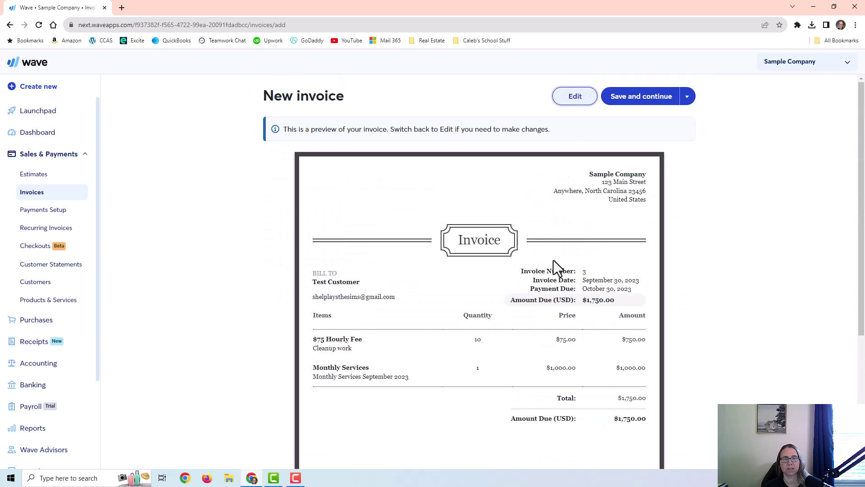
scroll(527, 351, "down", 3)
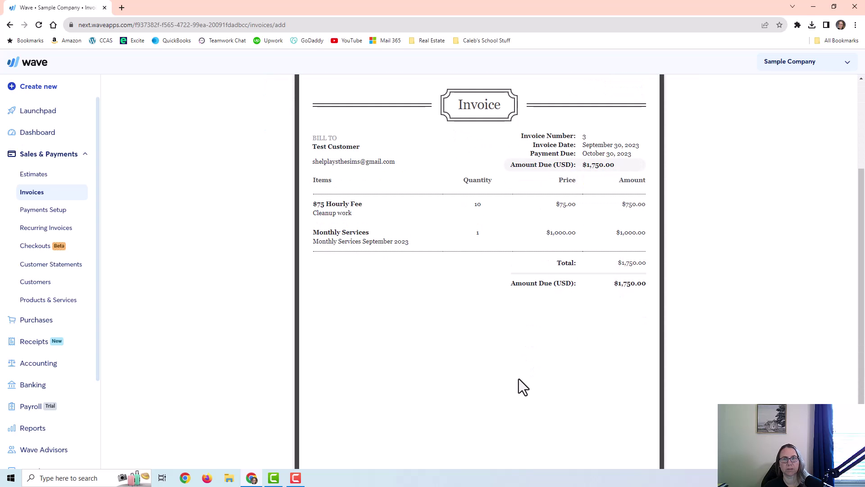
scroll(518, 378, "up", 3)
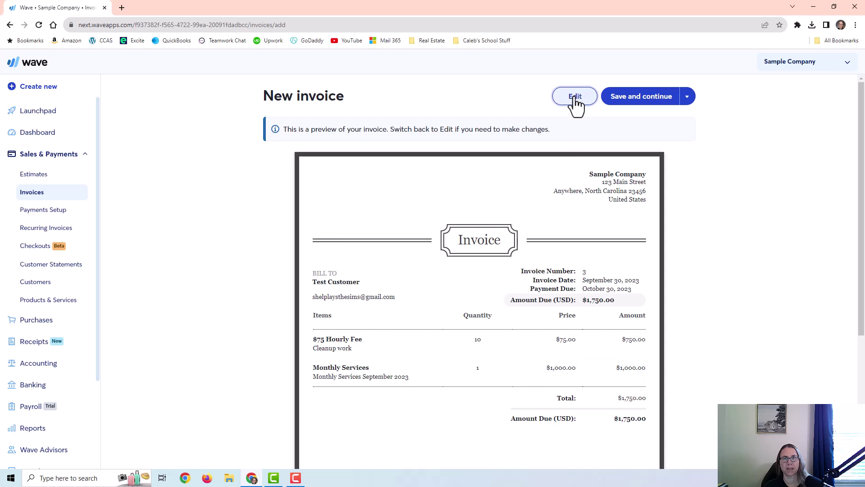
left_click(575, 101)
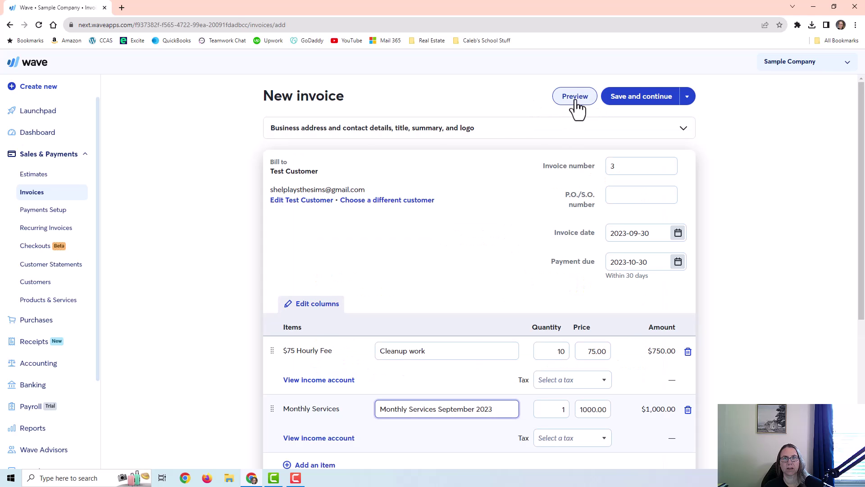
left_click(576, 107)
left_click(577, 107)
- Save invoice #3, approve the draft, and dismiss the Online Payments popovers
left_click(649, 103)
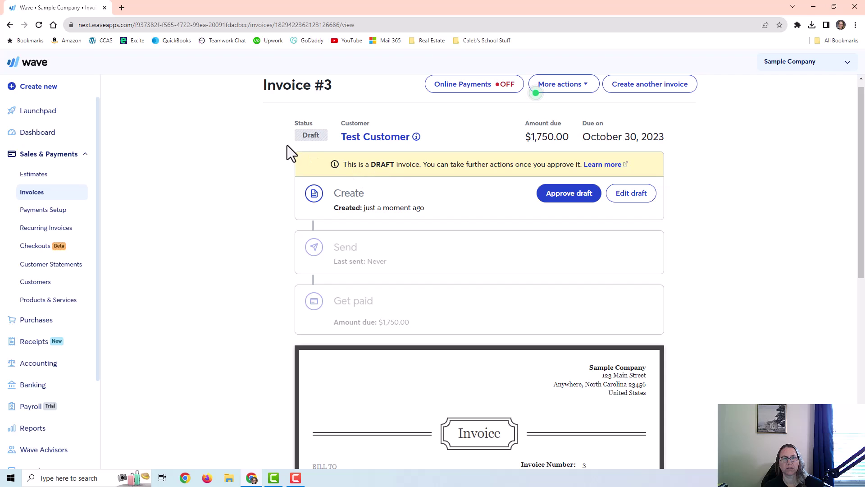
left_click_drag(301, 135, 308, 135)
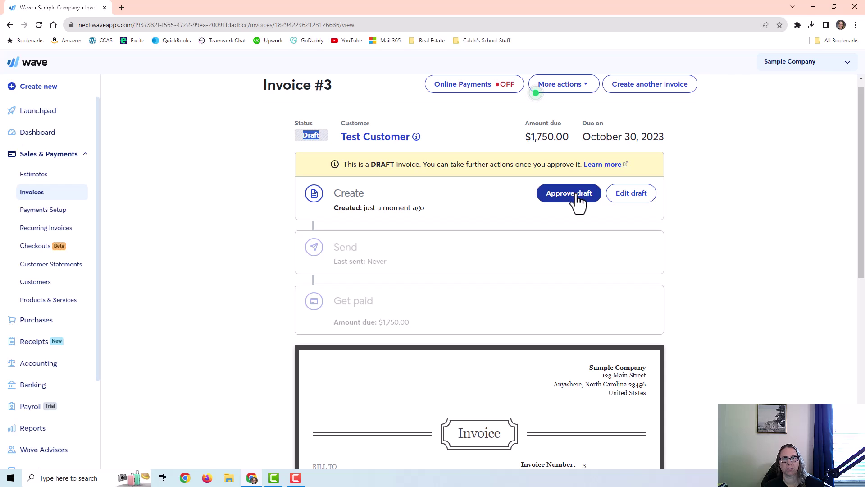
left_click(476, 91)
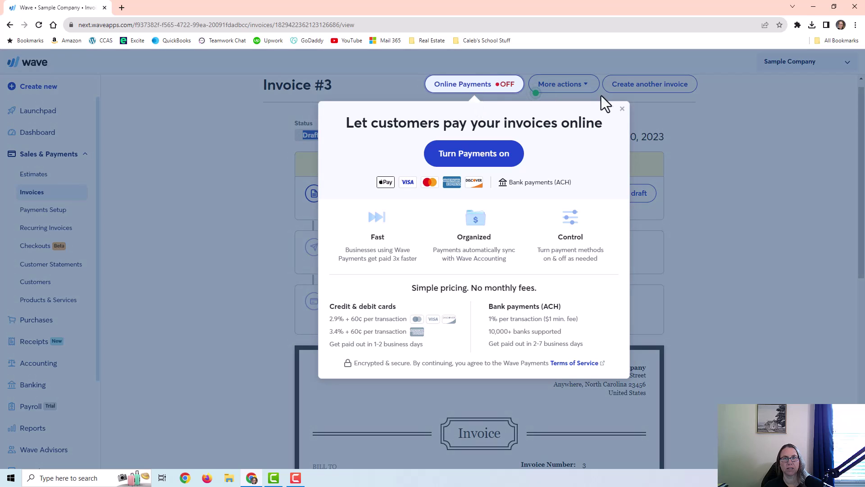
left_click(622, 110)
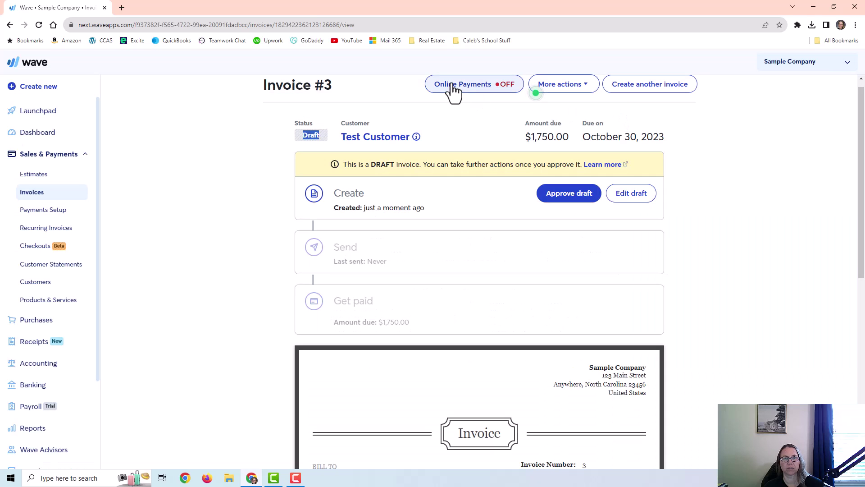
left_click(580, 198)
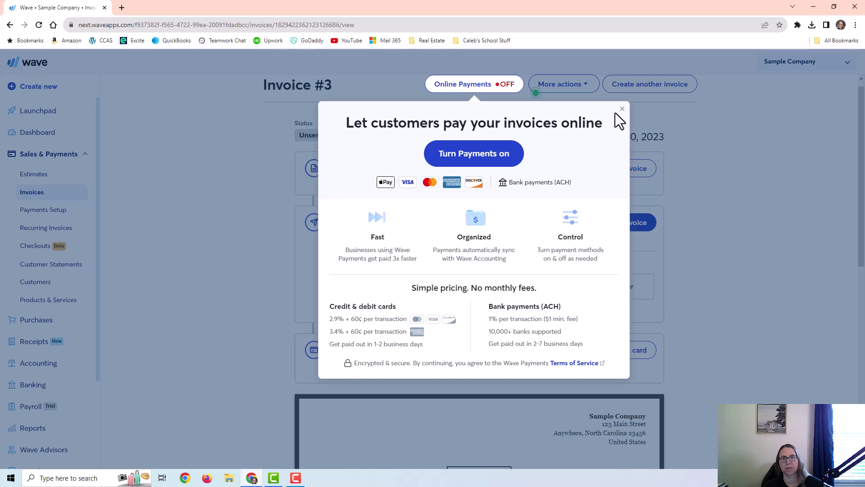
left_click(623, 109)
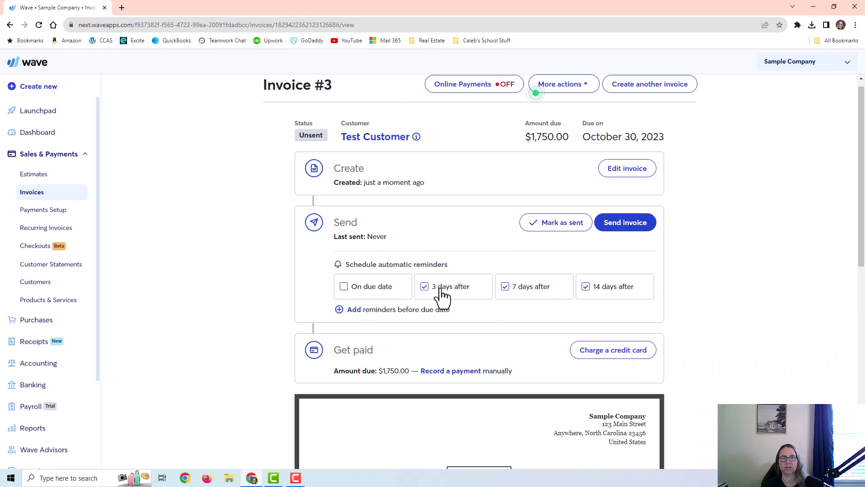
- Review the before-due-date reminder options, then scroll back up to the Send section
left_click(353, 309)
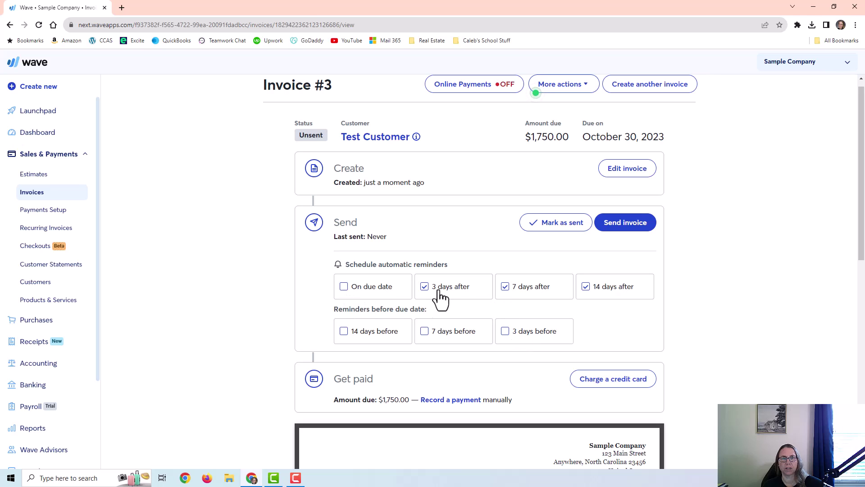
scroll(437, 290, "down", 3)
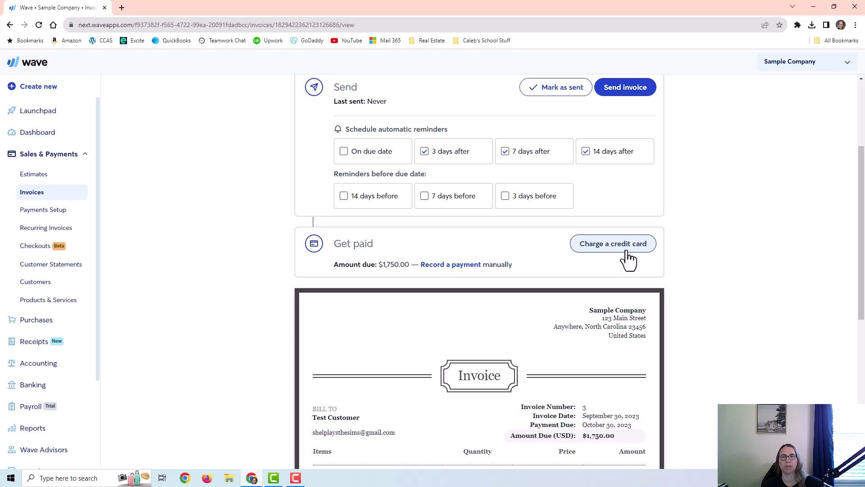
scroll(622, 248, "up", 3)
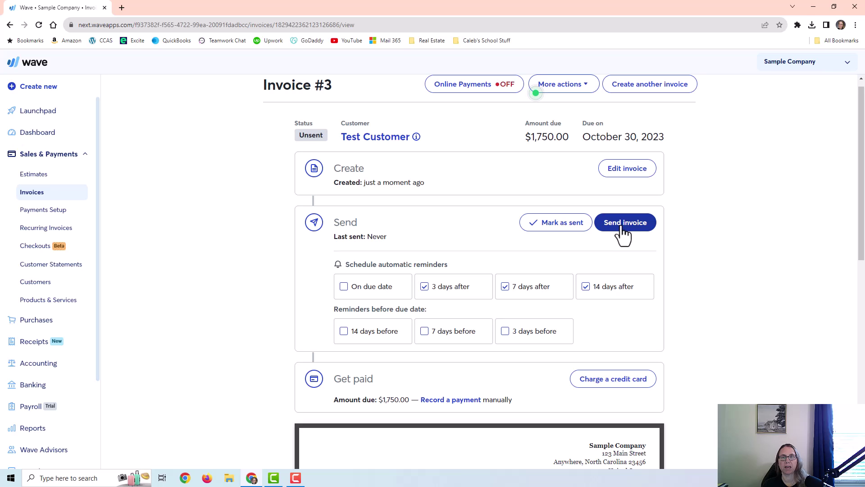
- Open the send form for invoice #3, keep the sender, and remove the empty extra recipient line
left_click(622, 228)
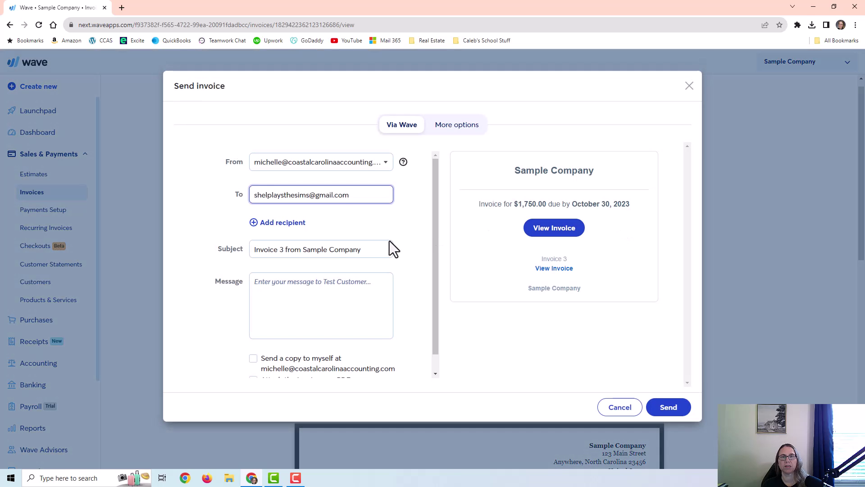
left_click(283, 167)
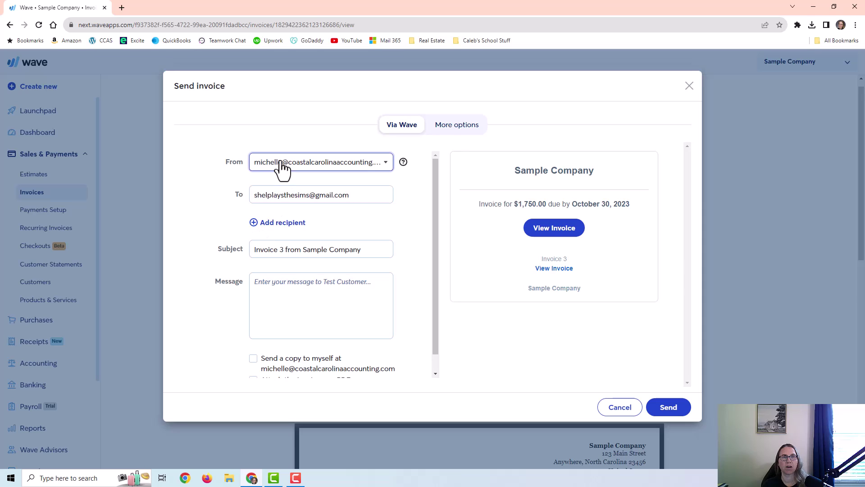
left_click(196, 176)
left_click(365, 203)
left_click_drag(365, 204, 249, 224)
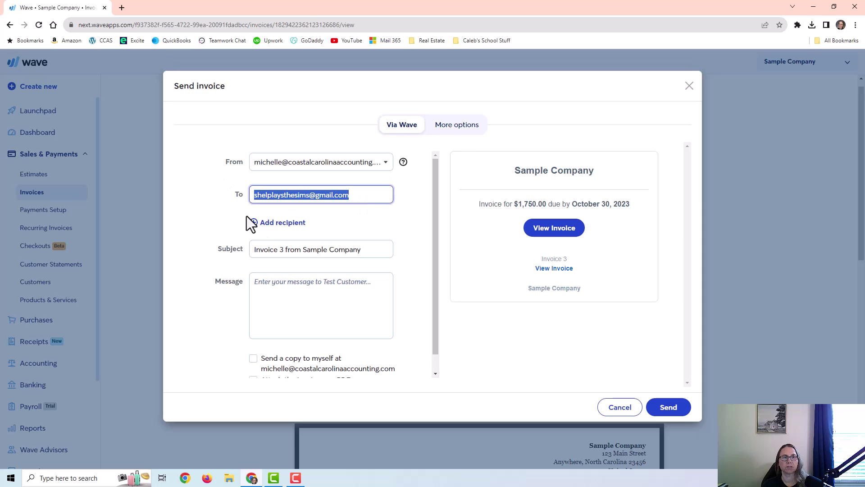
left_click(291, 222)
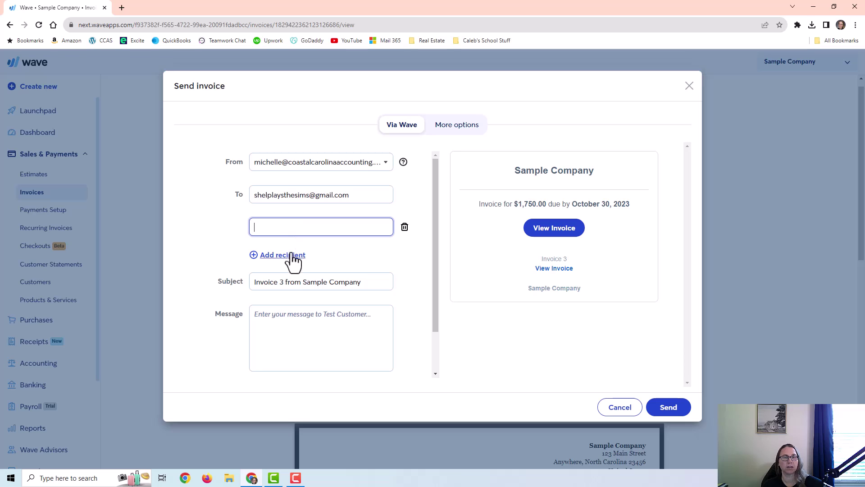
left_click(308, 281)
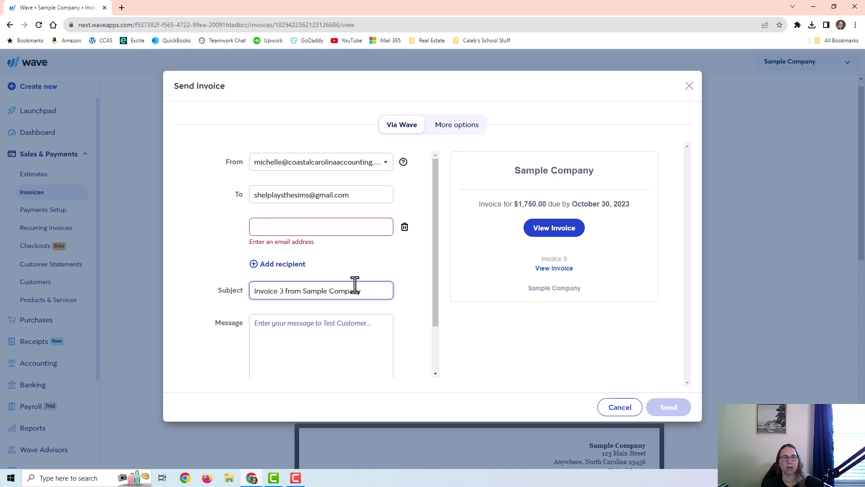
left_click(404, 227)
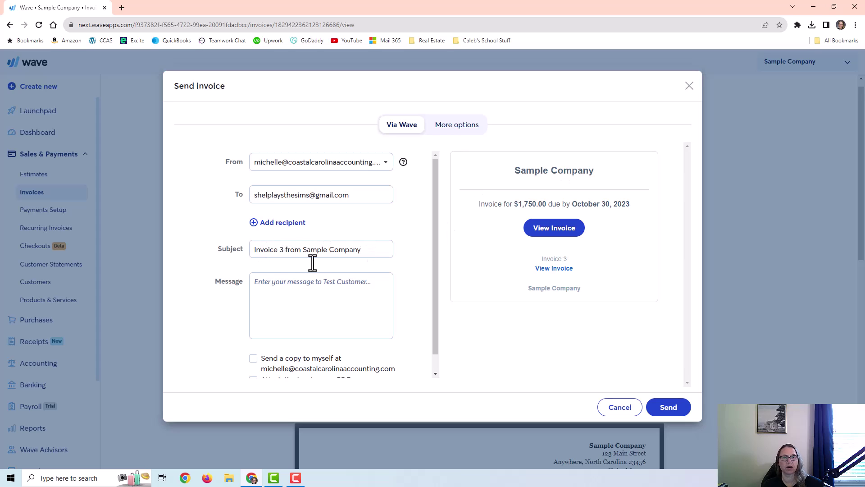
- Add the message 'Here is your invoice for September services. Thank you for your business.', attach the PDF, and send
left_click(287, 289)
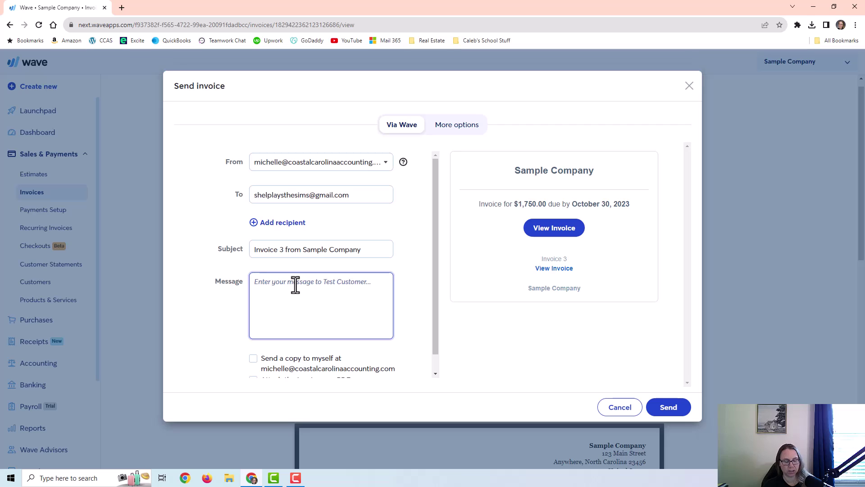
type("Here is your invoice for September services.  Thank you for your business.")
scroll(271, 317, "down", 1)
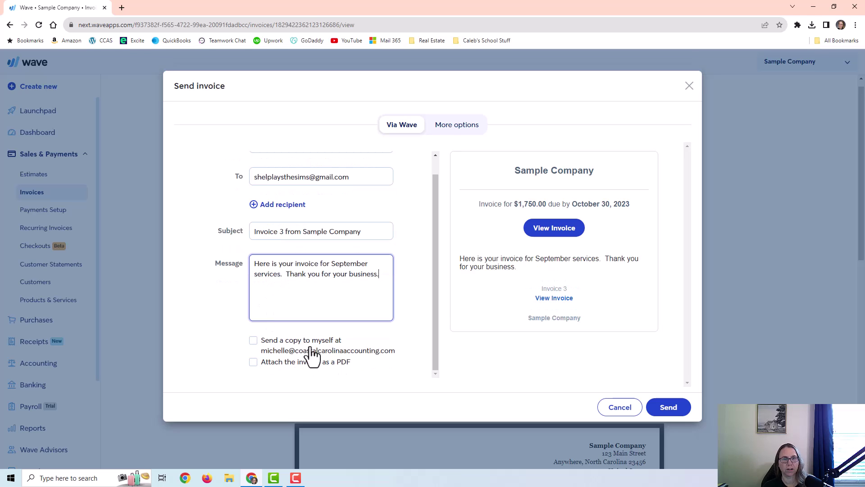
left_click(254, 363)
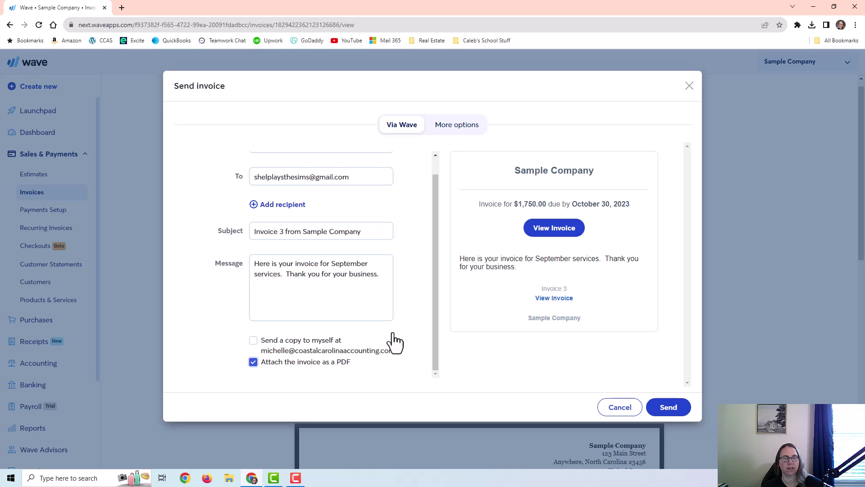
left_click(670, 409)
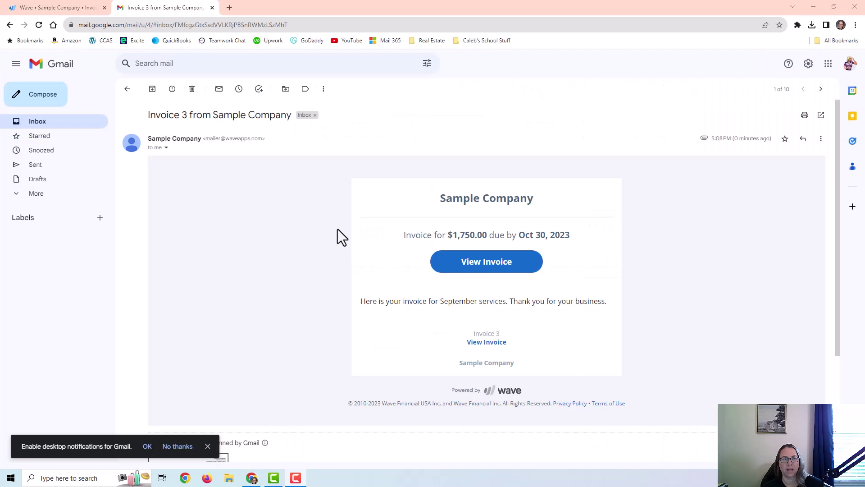
- In Gmail, preview the attached Invoice 3 PDF showing $1,750.00, then go back to the email
scroll(326, 255, "down", 3)
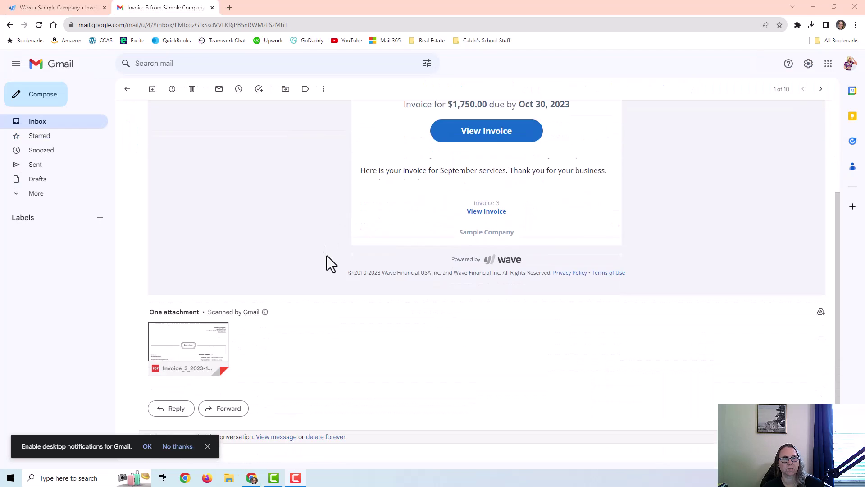
scroll(342, 268, "up", 2)
scroll(336, 269, "down", 1)
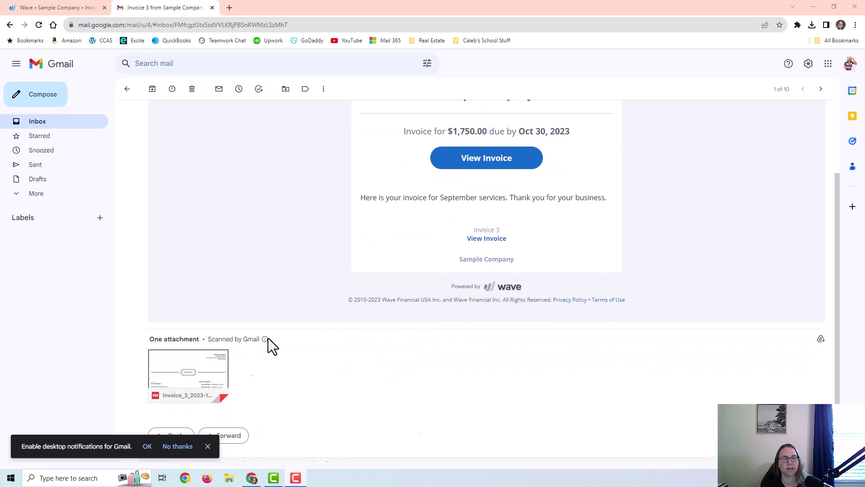
left_click(204, 373)
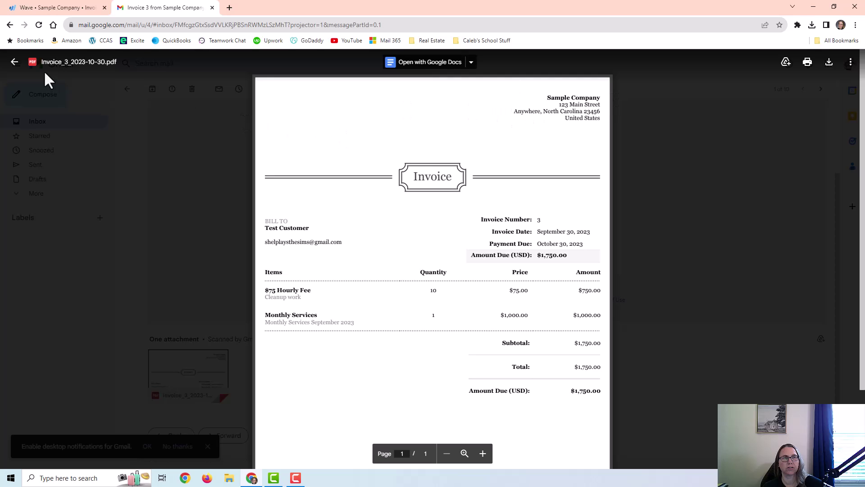
left_click(14, 62)
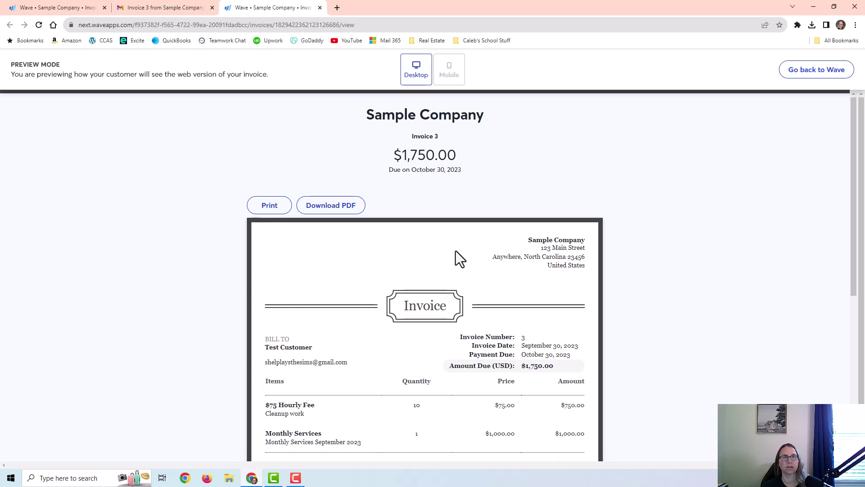
- Return to invoice #3, now marked Sent, and open its More actions menu
key("ctrl+shift+w")
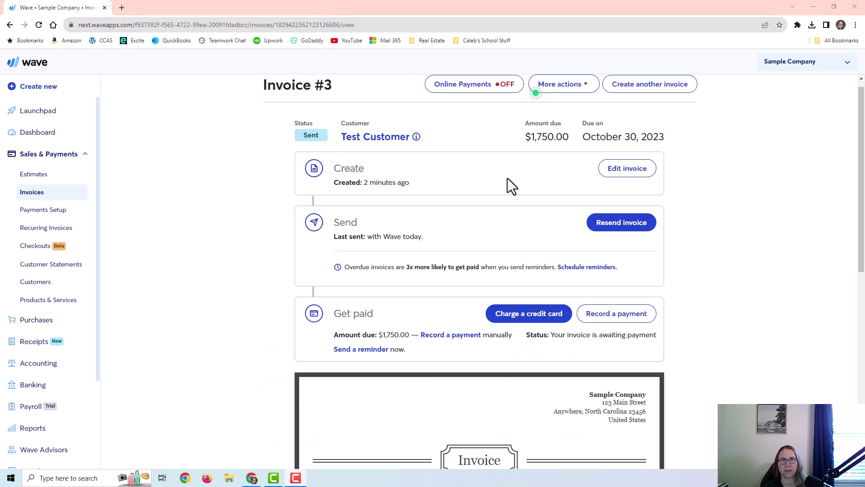
scroll(553, 222, "down", 2)
scroll(553, 223, "up", 2)
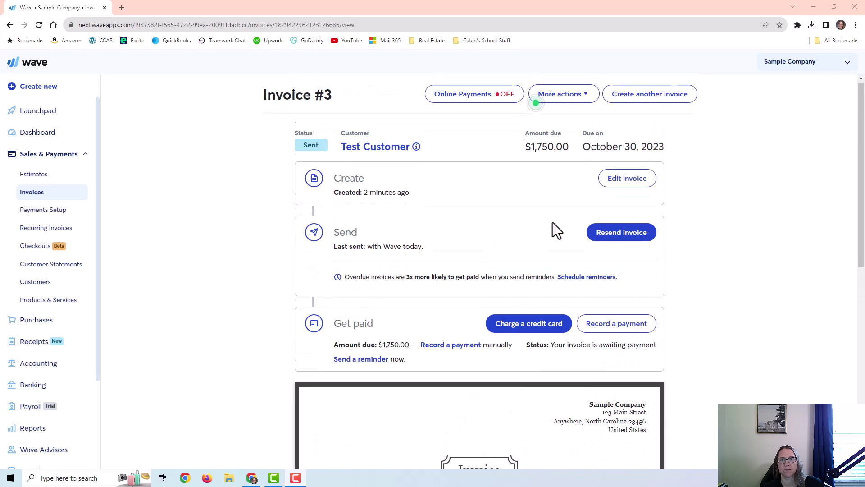
left_click(569, 100)
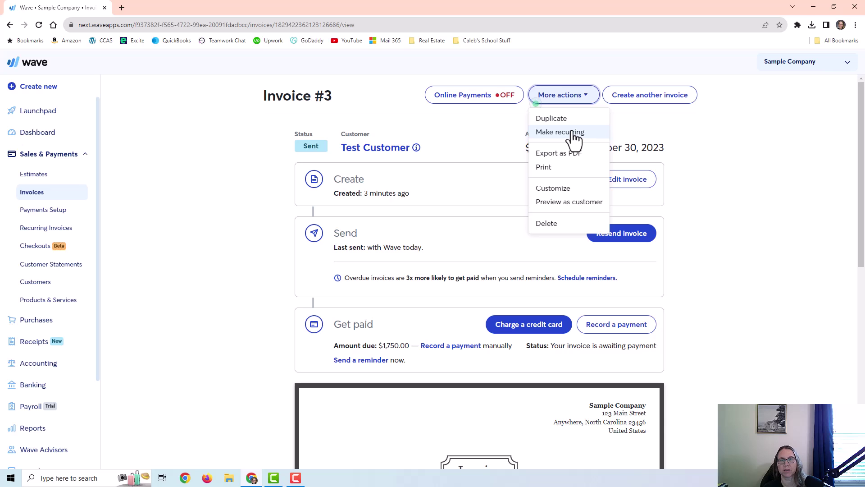
- Make the invoice recurring, reviewing a monthly repeat, the first invoice date, and a never-ending schedule
left_click(573, 135)
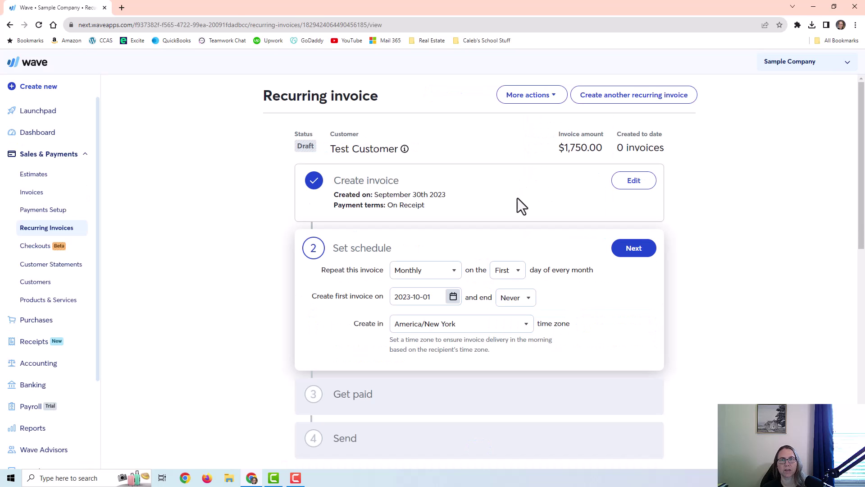
left_click(423, 273)
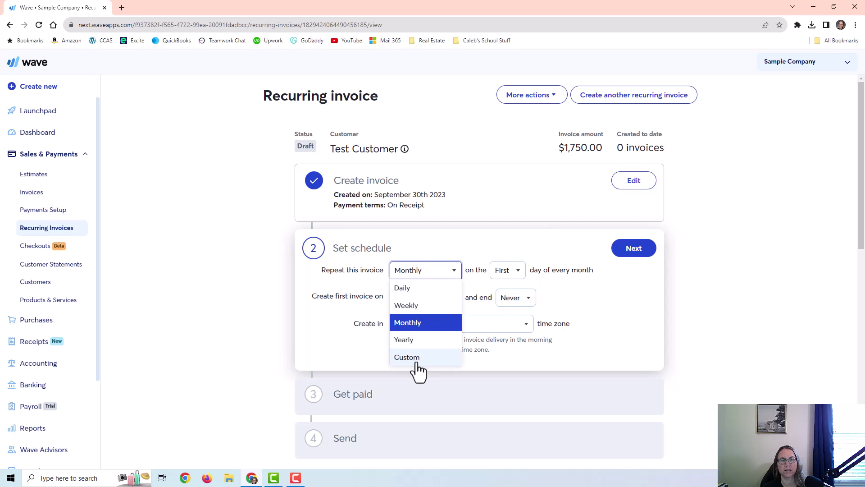
left_click(464, 246)
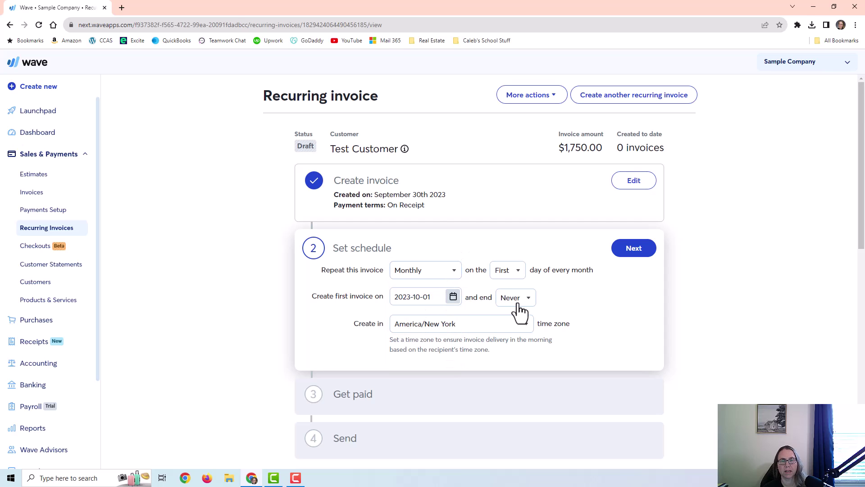
scroll(518, 313, "down", 4)
left_click(453, 116)
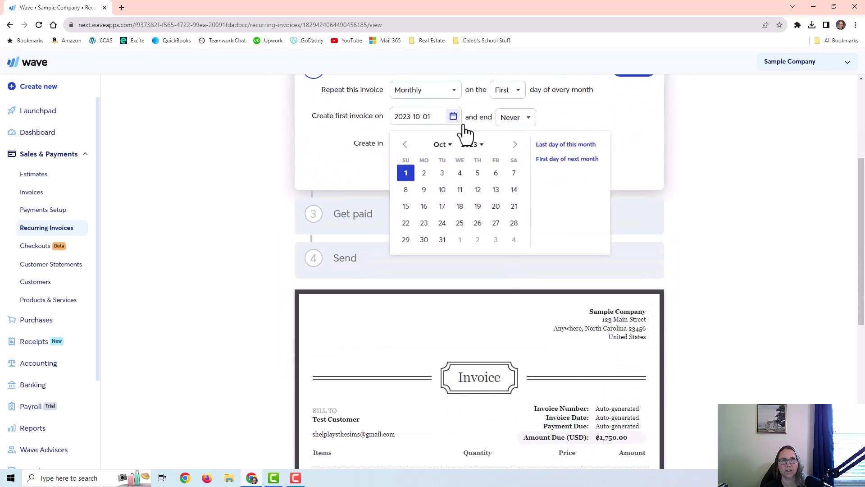
left_click(499, 122)
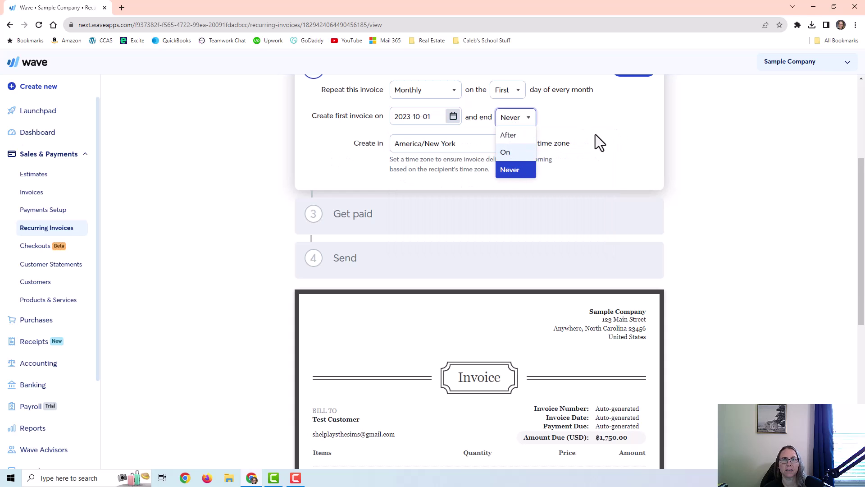
left_click(521, 249)
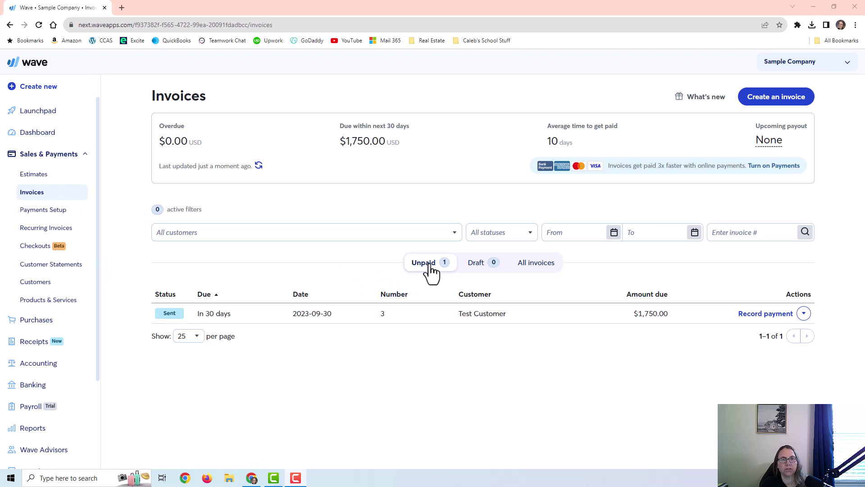
- Show all three invoices, then inspect invoice 3's row actions and the customer filter without changes
left_click(536, 266)
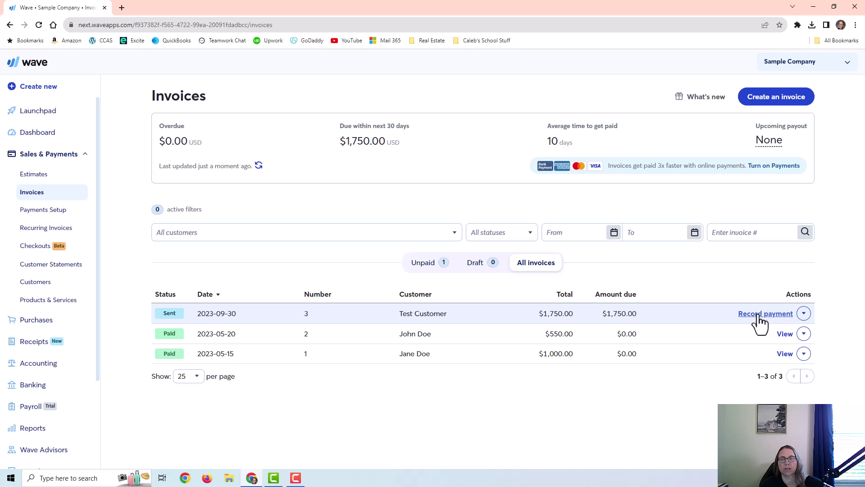
left_click(804, 314)
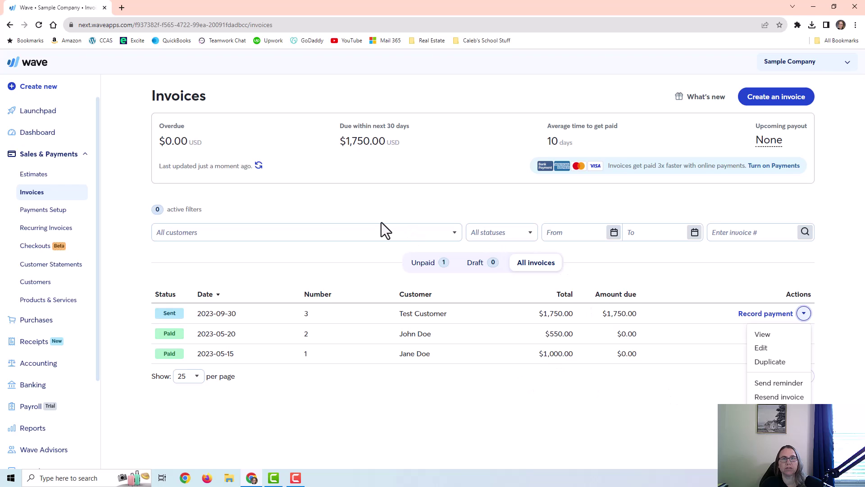
left_click(232, 242)
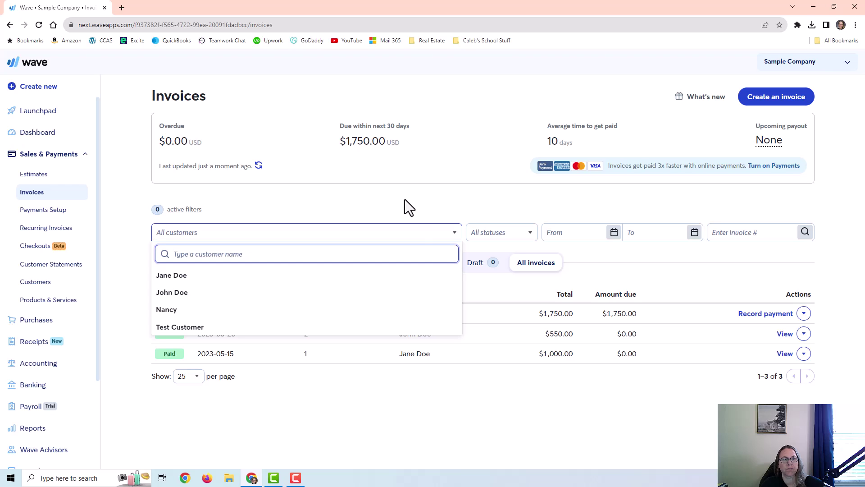
left_click(536, 400)
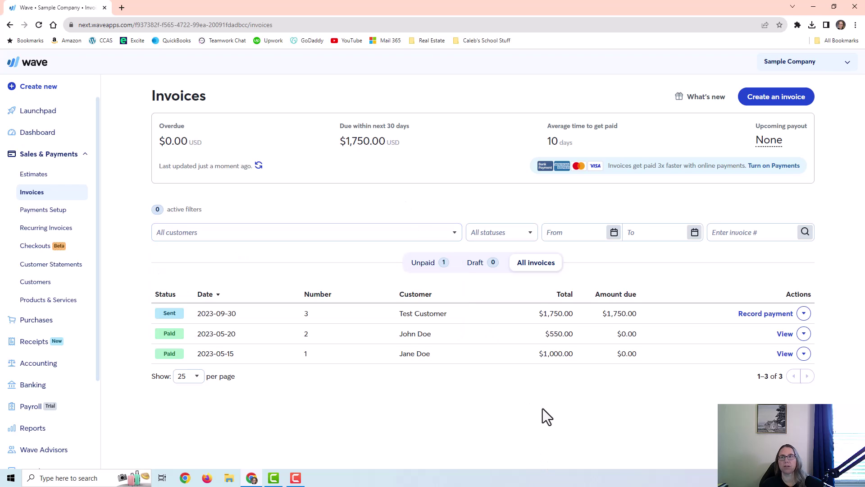